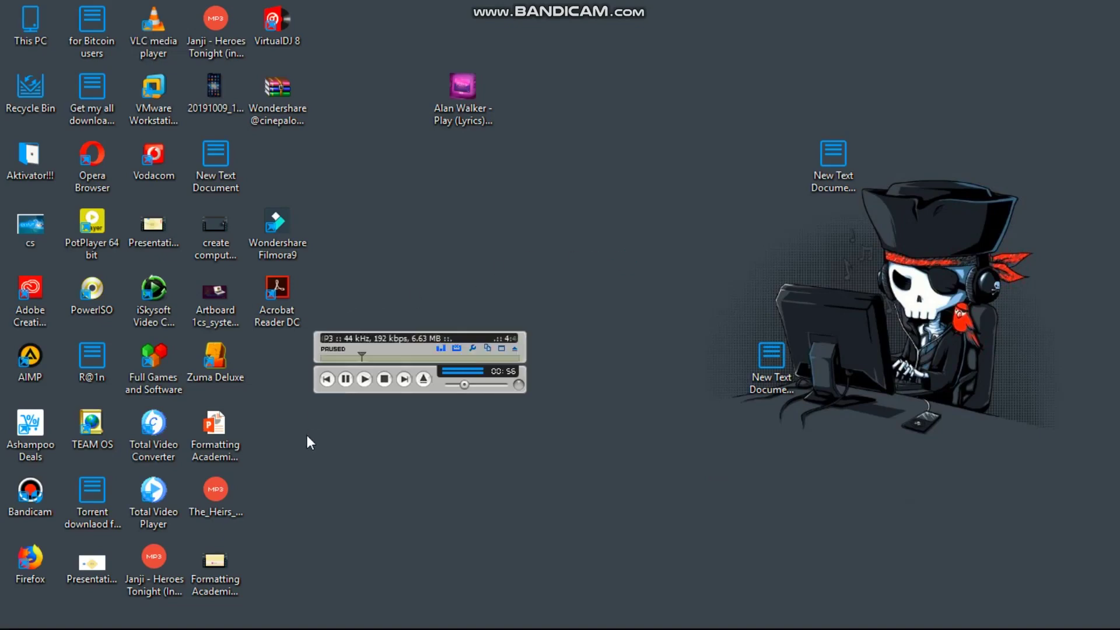
# - Bring up the Notepad note about downloading subtitles, highlight "VLC player" in its title line, and minimize the note
pyautogui.moveTo(289, 618)
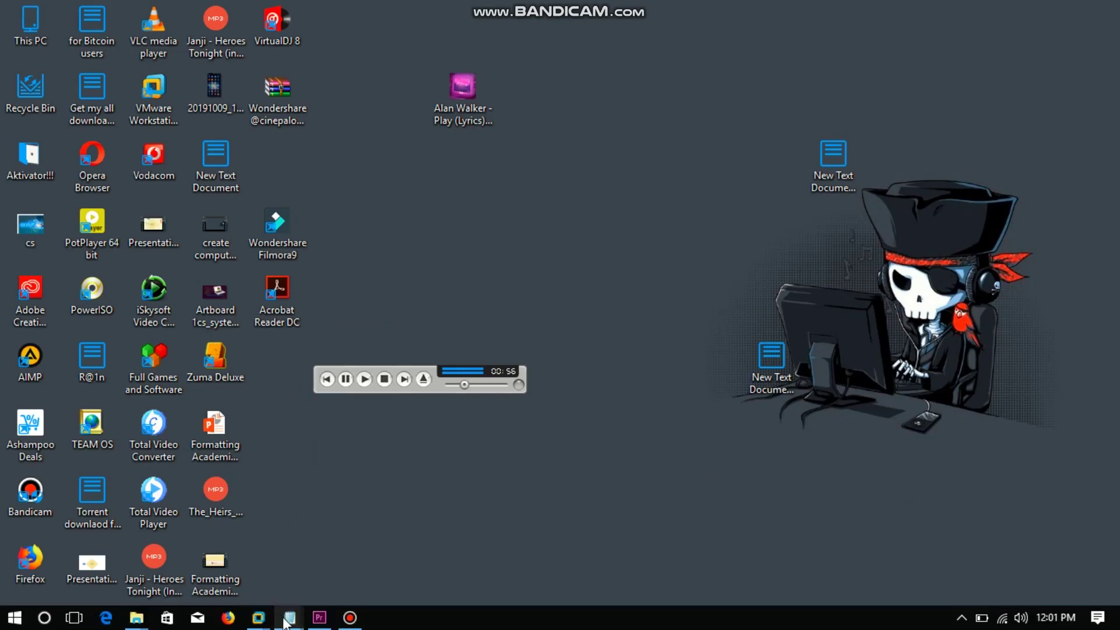
pyautogui.click(245, 551)
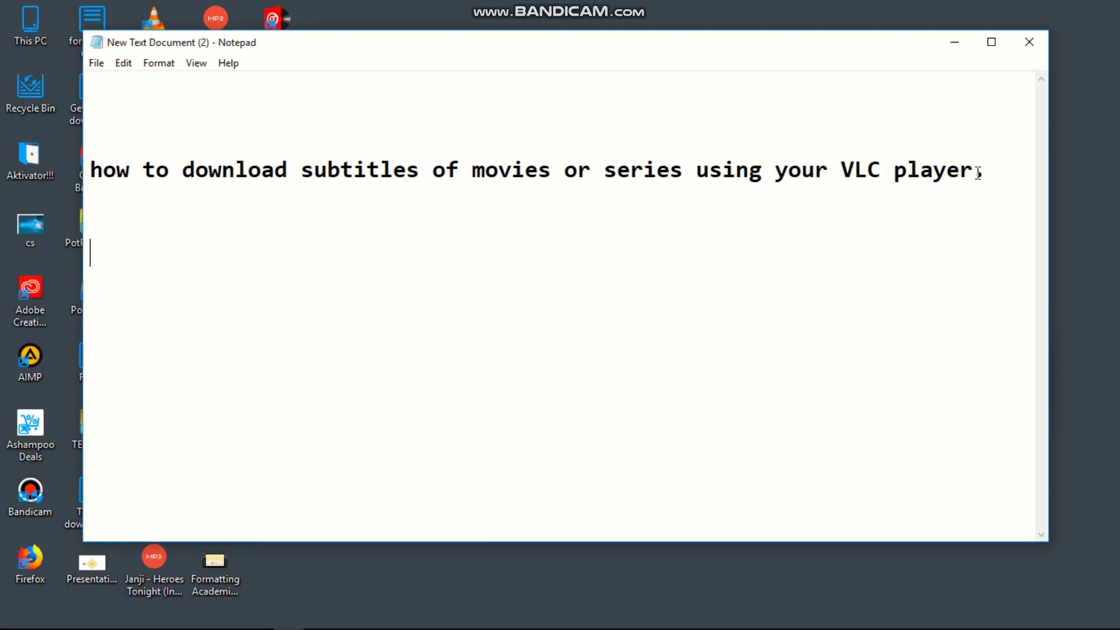
pyautogui.moveTo(978, 174); pyautogui.dragTo(846, 179)
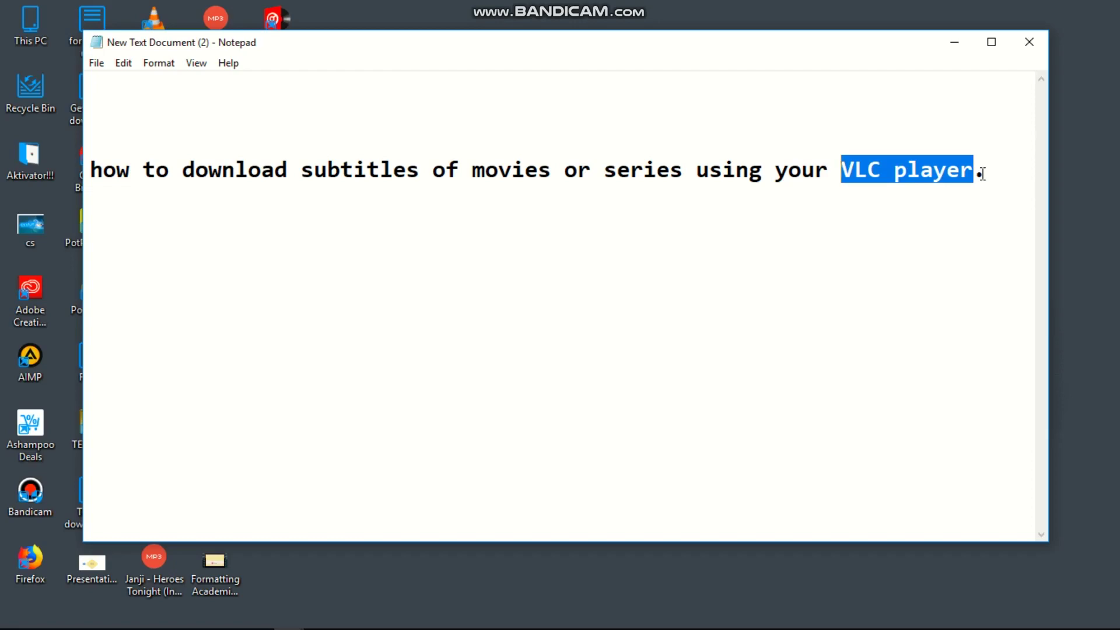
pyautogui.click(982, 174)
pyautogui.click(961, 46)
# - Open the series folder inside jb D > Series on the Jb (D:) drive
pyautogui.doubleClick(24, 29)
pyautogui.click(489, 246)
pyautogui.doubleClick(488, 241)
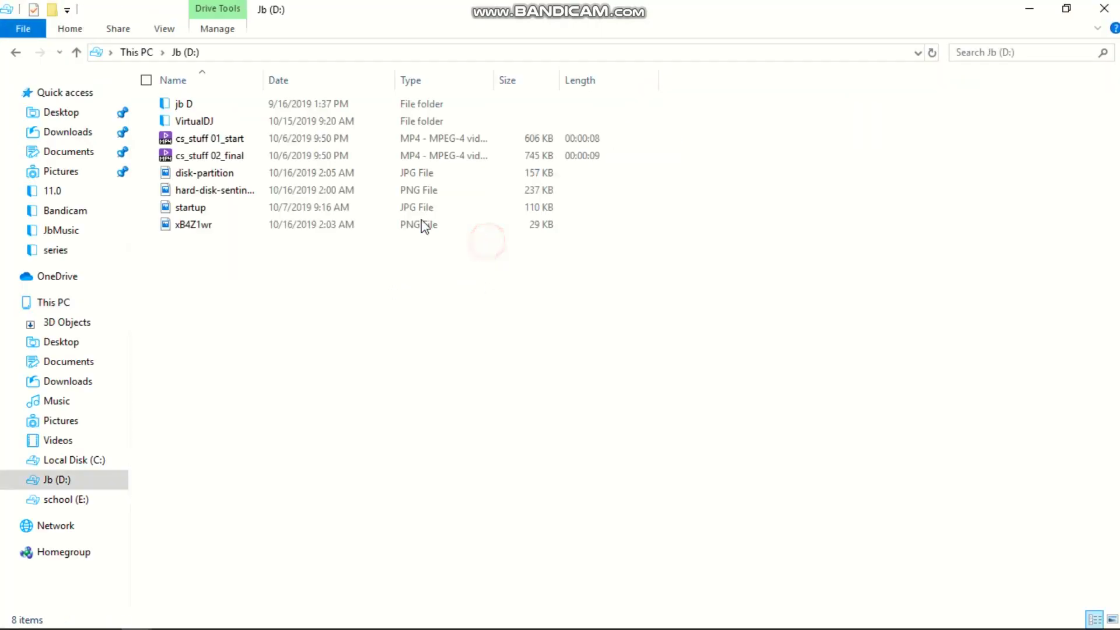
pyautogui.doubleClick(233, 108)
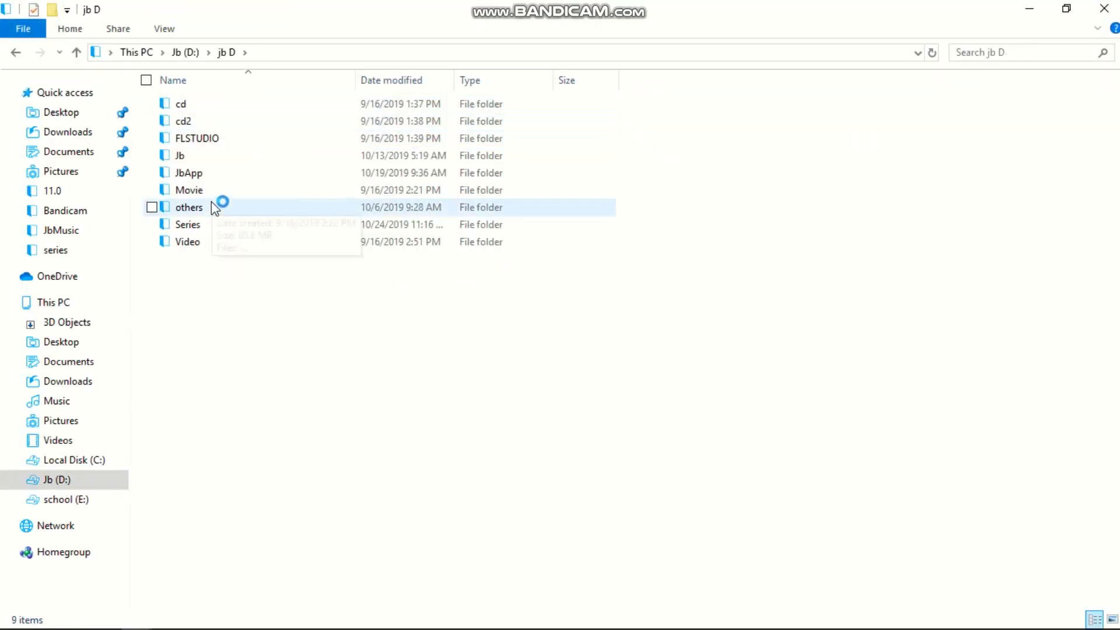
pyautogui.doubleClick(213, 224)
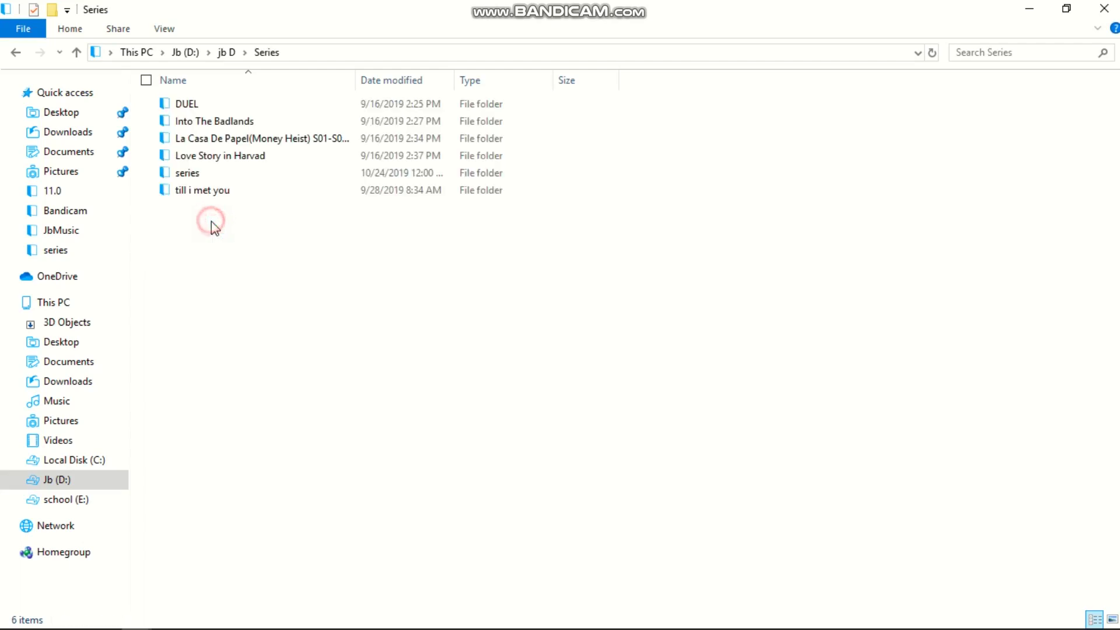
pyautogui.doubleClick(215, 174)
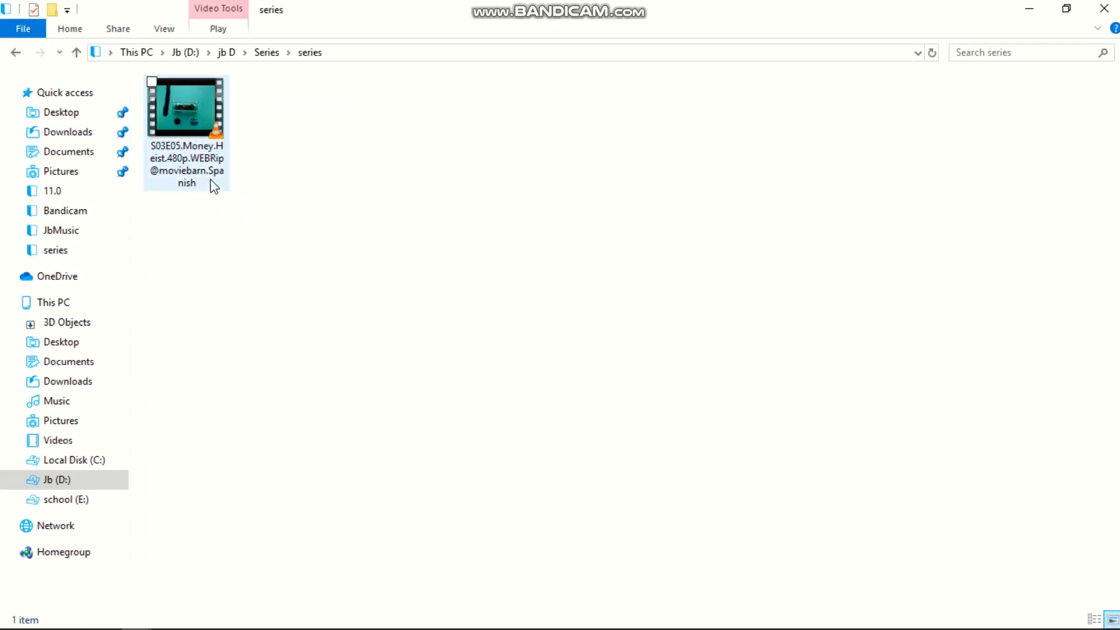
# - Play the S03E05 Money Heist video from the folder in VLC and skip to just past the middle of the episode
pyautogui.doubleClick(197, 149)
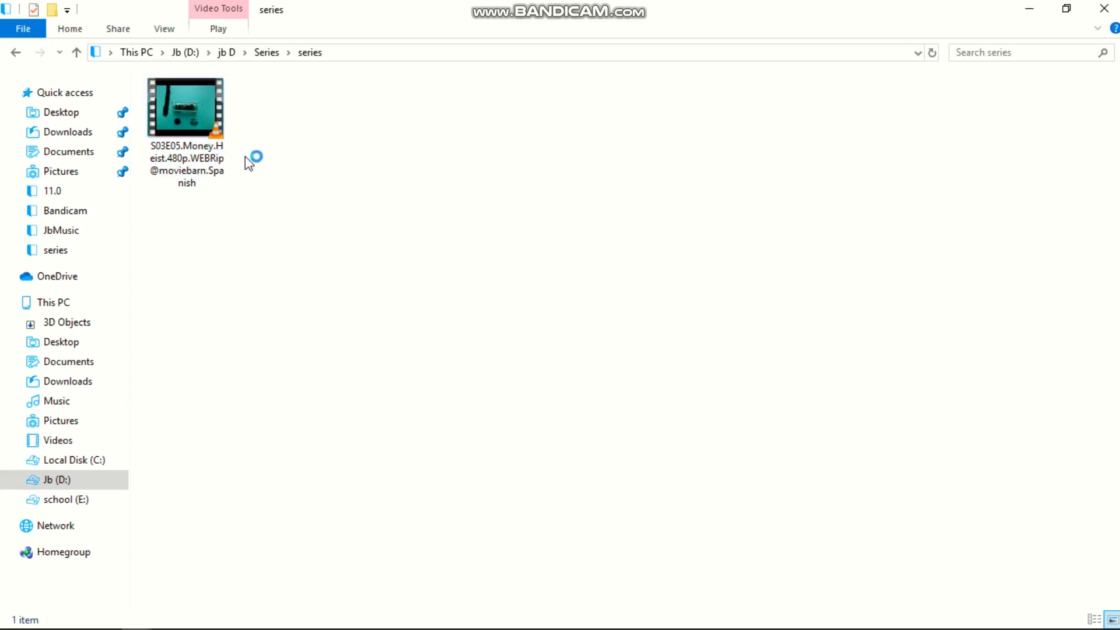
pyautogui.doubleClick(194, 139)
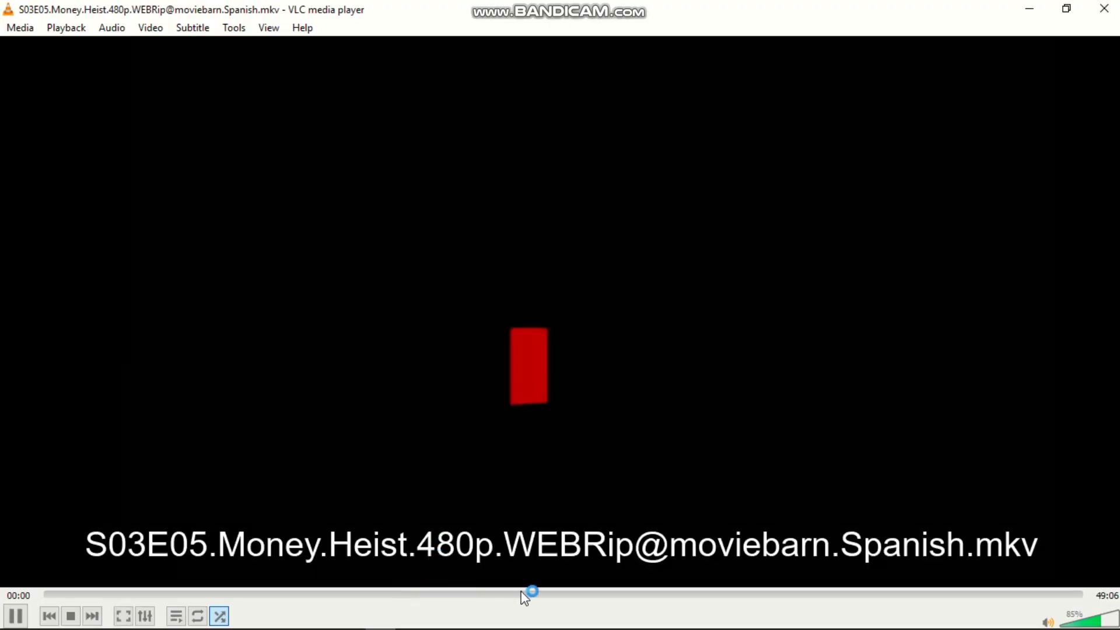
pyautogui.click(623, 594)
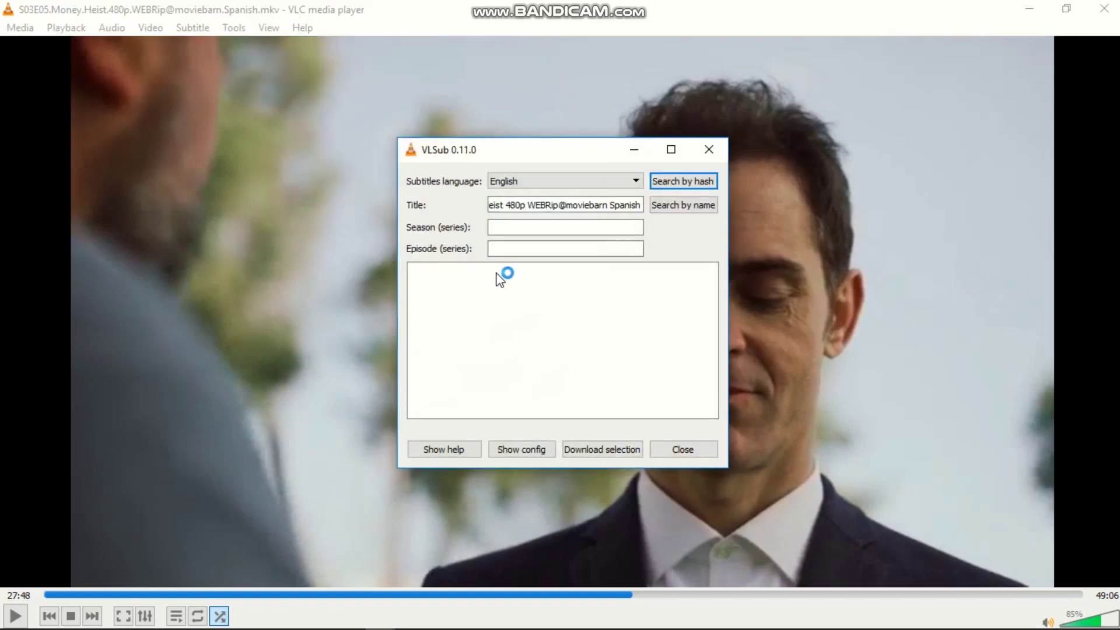
# - Move the VLSub window aside and look through the subtitle languages, keeping English
pyautogui.moveTo(960, 627)
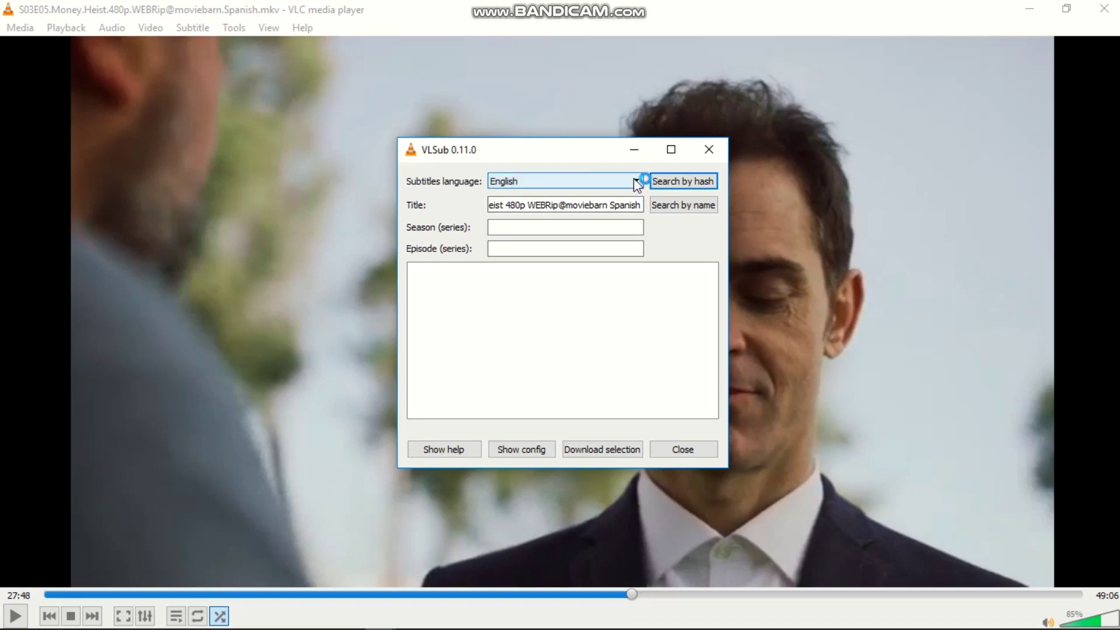
pyautogui.moveTo(560, 152); pyautogui.dragTo(500, 123)
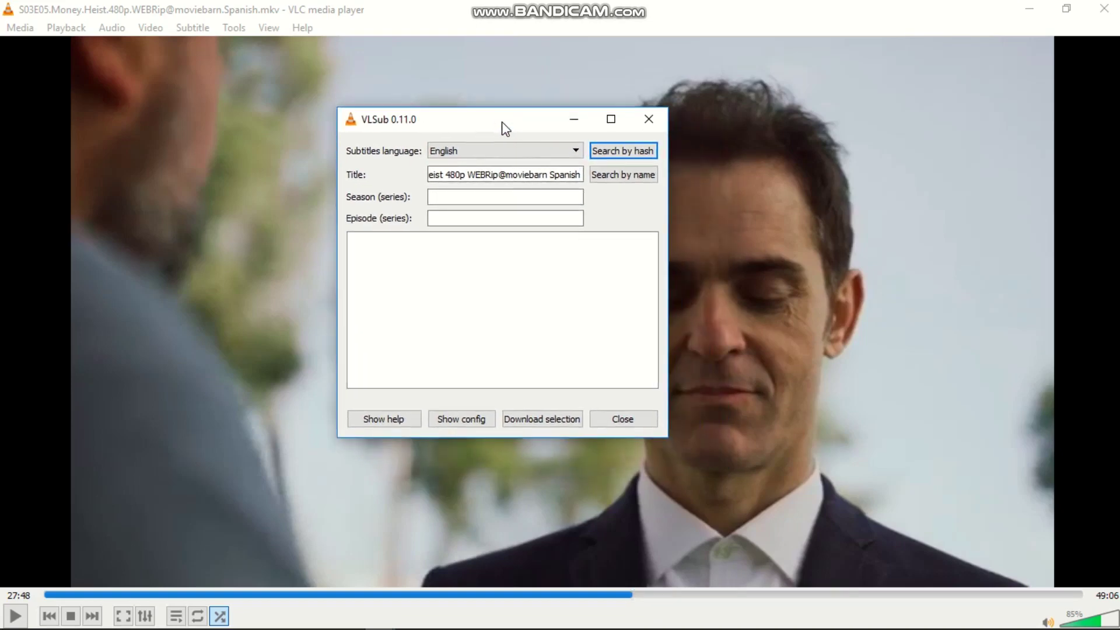
pyautogui.click(577, 153)
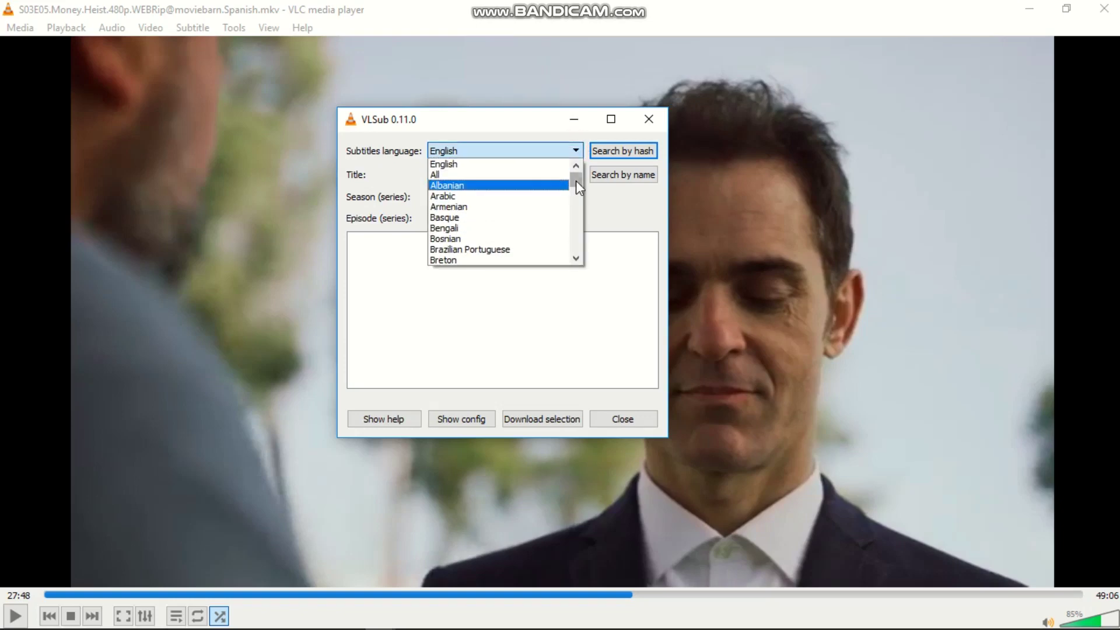
pyautogui.moveTo(577, 181)
pyautogui.mouseDown()
pyautogui.moveTo(582, 252)
pyautogui.moveTo(573, 181)
pyautogui.mouseUp()
pyautogui.click(576, 150)
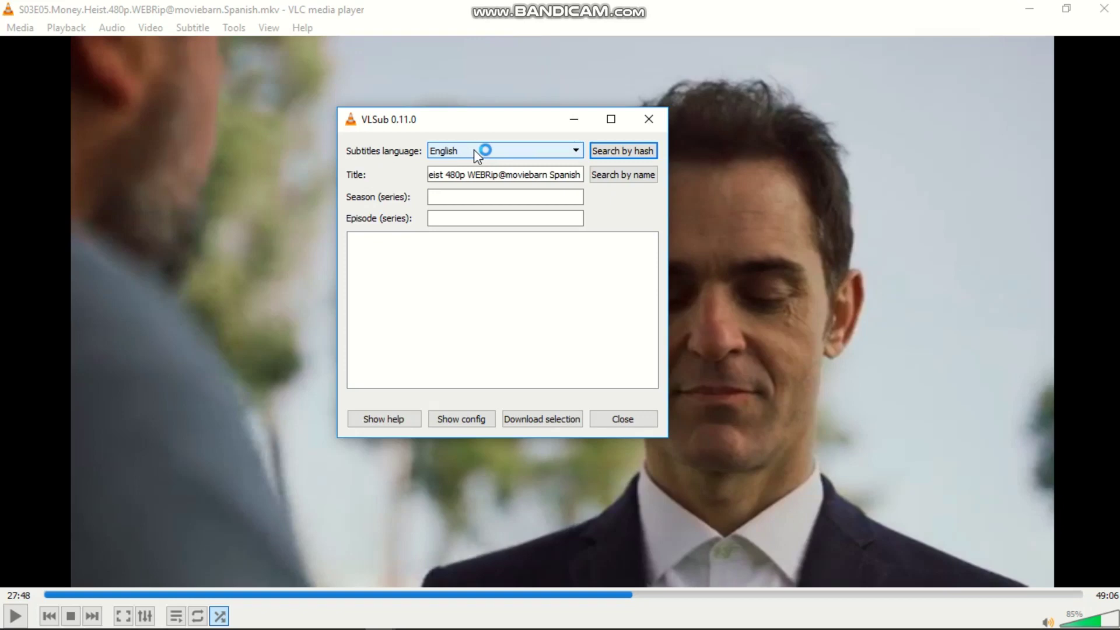
# - Search by hash for English subtitles for the episode, leaving the title unchanged and the season and episode fields empty
pyautogui.click(563, 199)
pyautogui.click(582, 176)
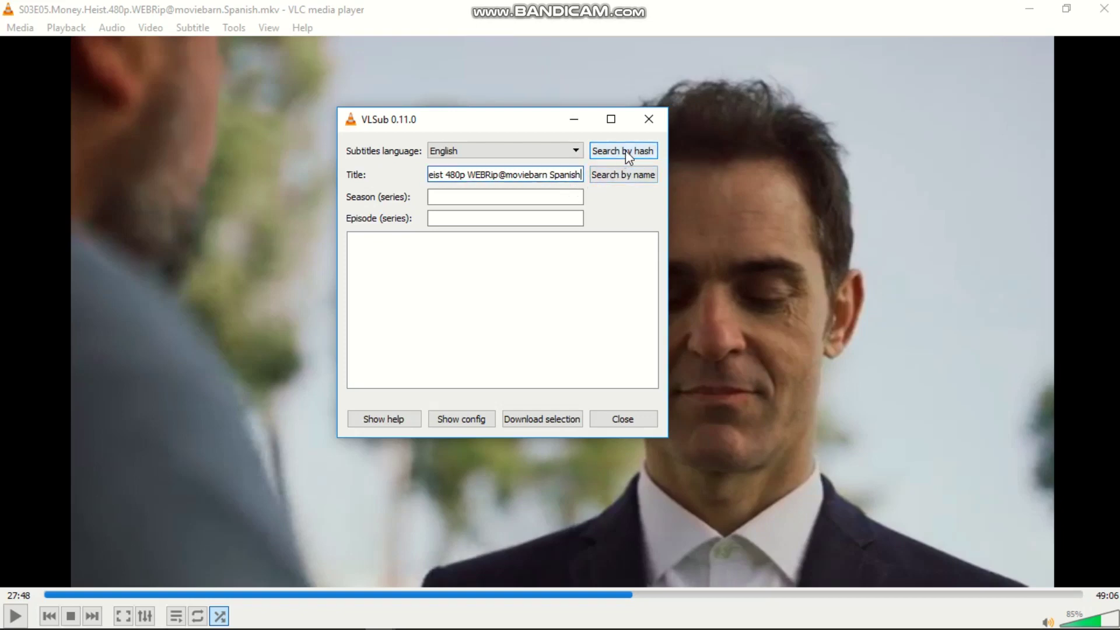
pyautogui.click(636, 180)
pyautogui.click(615, 152)
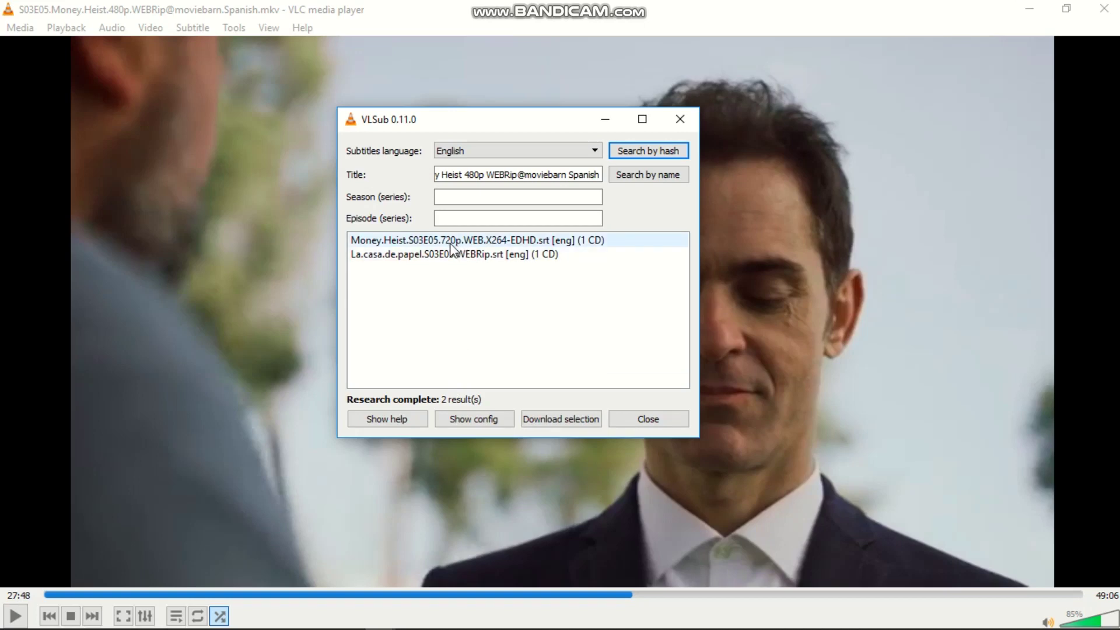
# - Download the subtitle Money.Heist.S03E05.720p.WEB.X264-EDHD.srt from the search results and close VLSub
pyautogui.doubleClick(459, 245)
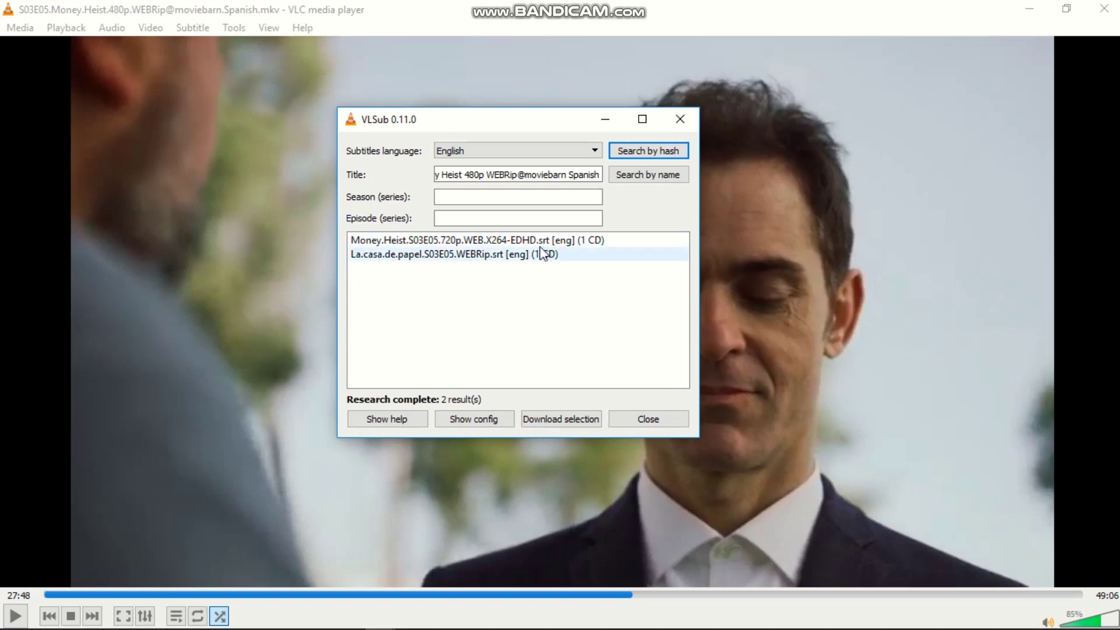
pyautogui.doubleClick(511, 247)
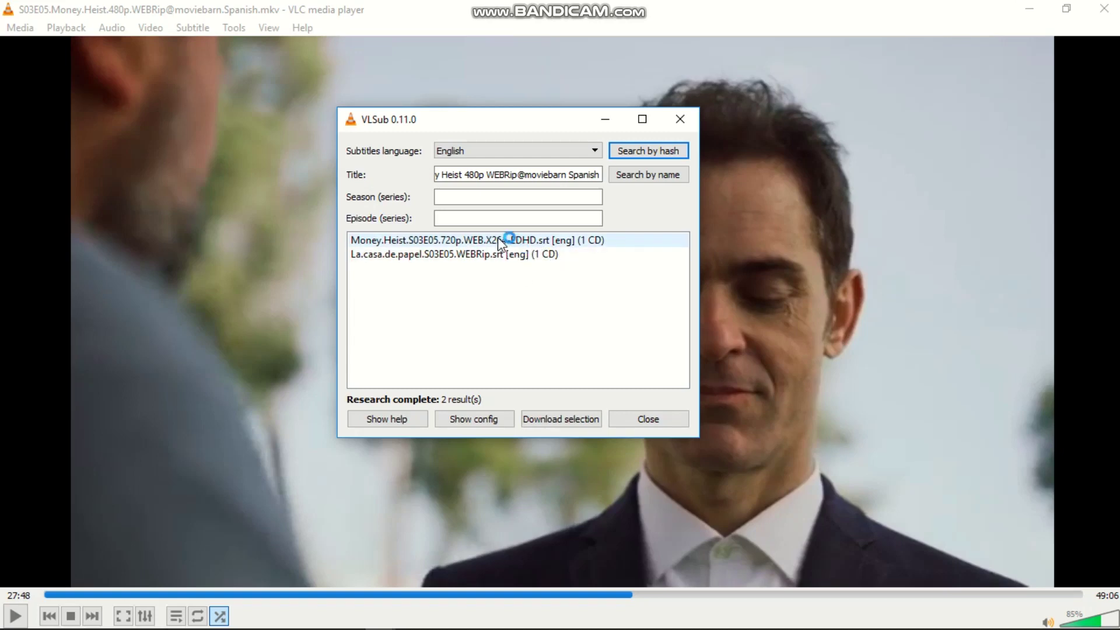
pyautogui.click(499, 240)
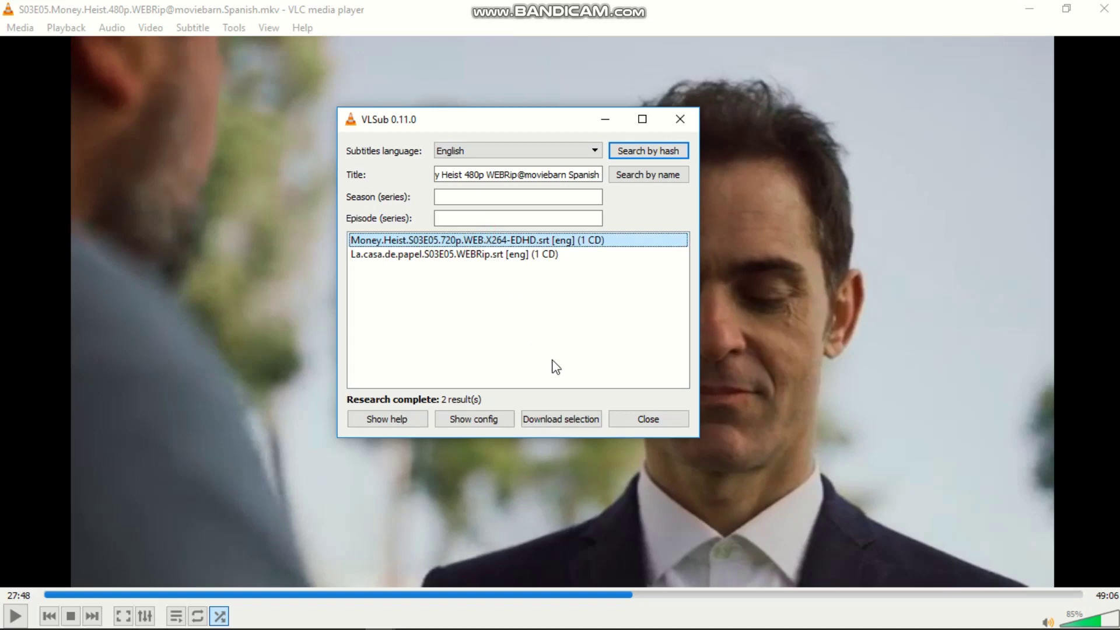
pyautogui.click(559, 420)
pyautogui.click(558, 420)
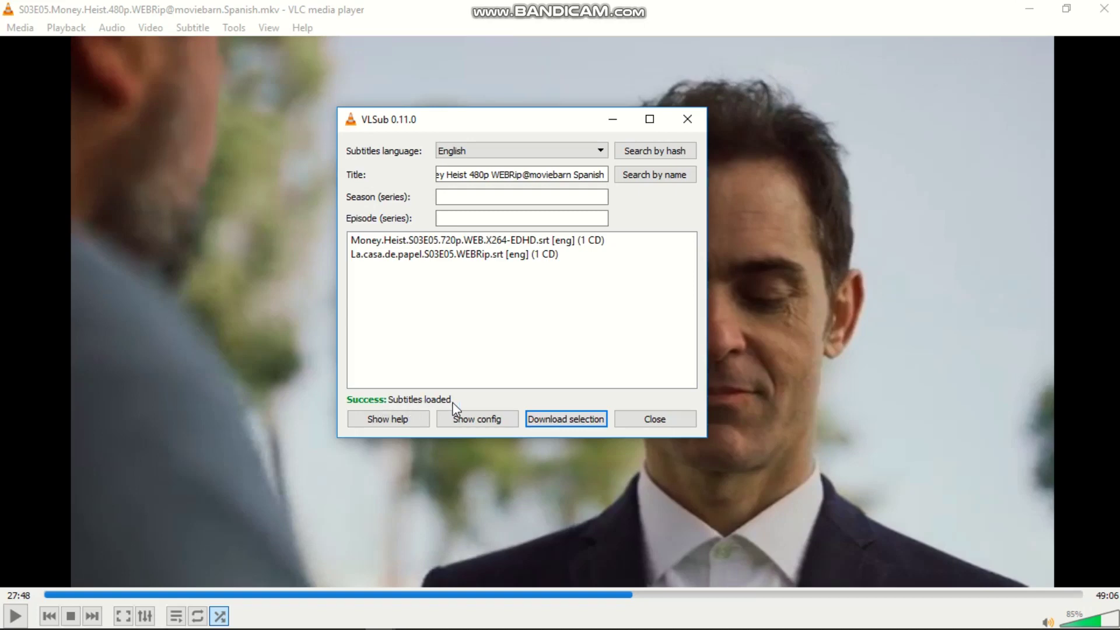
pyautogui.click(653, 419)
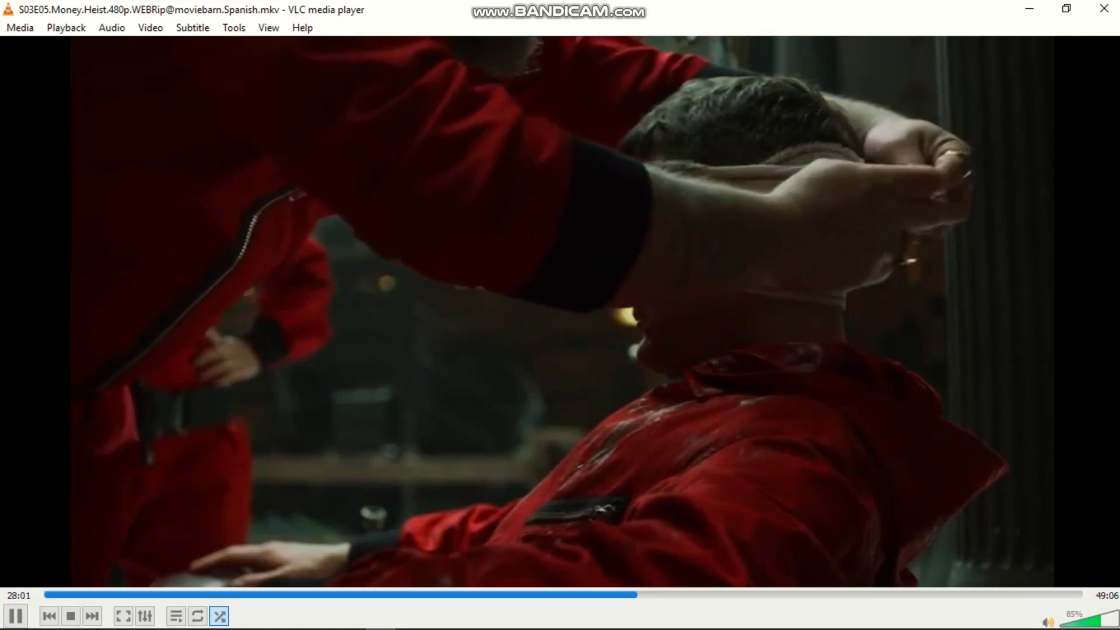
# - Check the subtitles in playback around 27:30, and look at the downloaded SRT file in the series folder
pyautogui.press('Right')
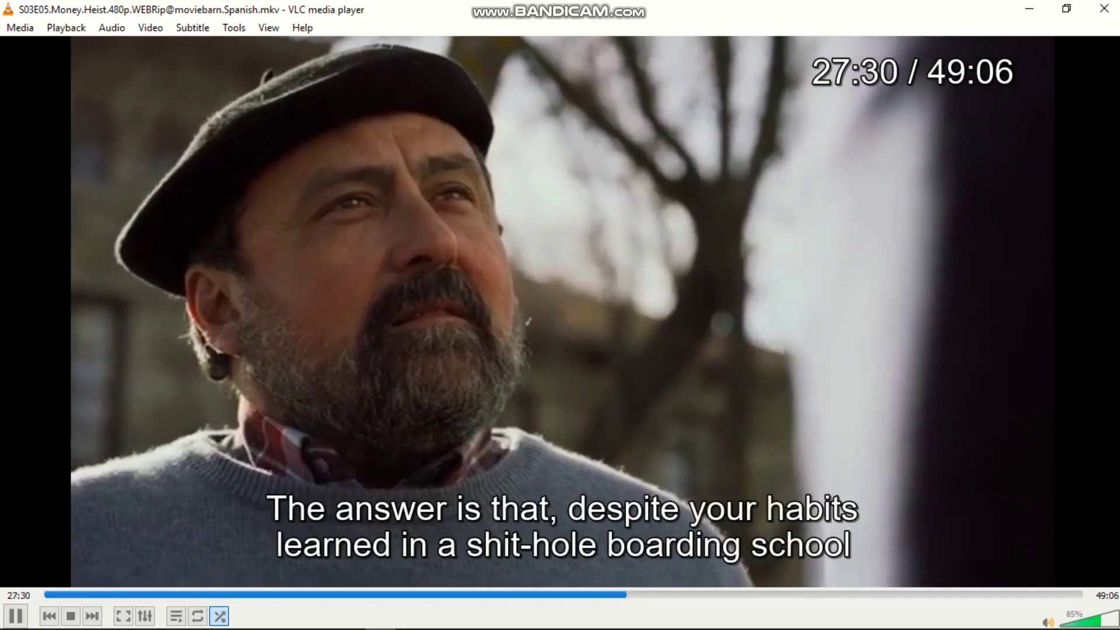
pyautogui.press('Left')
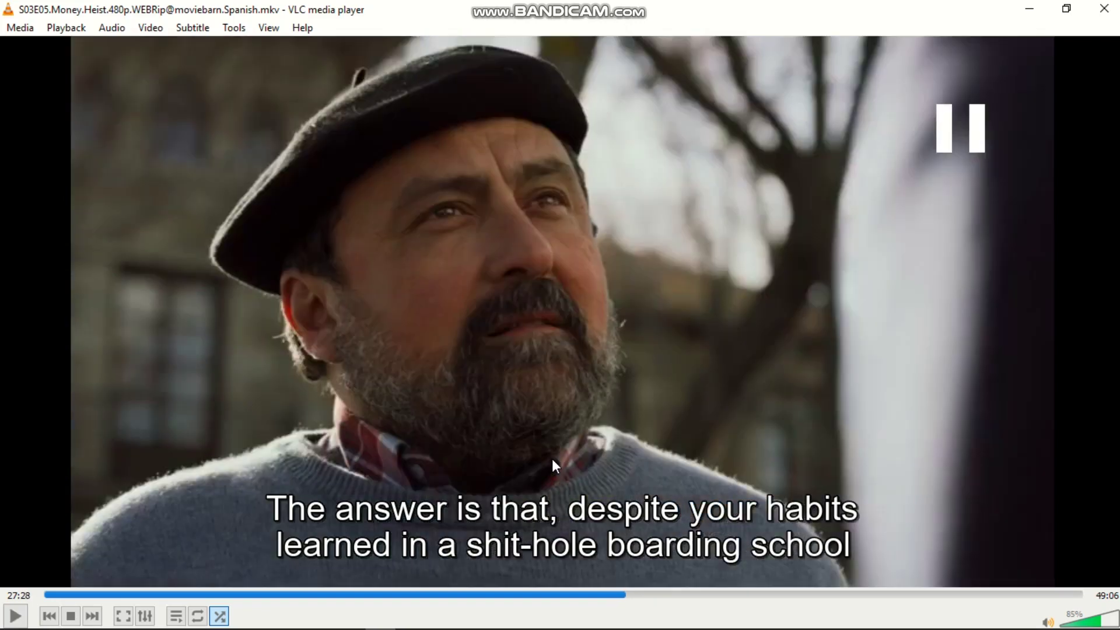
pyautogui.click(1028, 10)
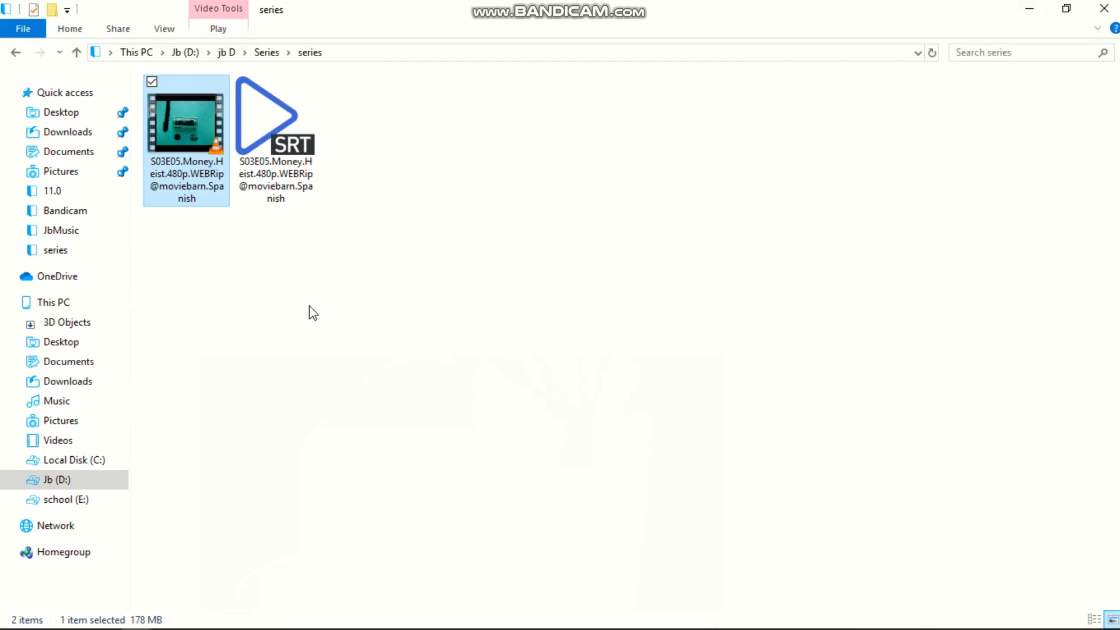
pyautogui.click(284, 158)
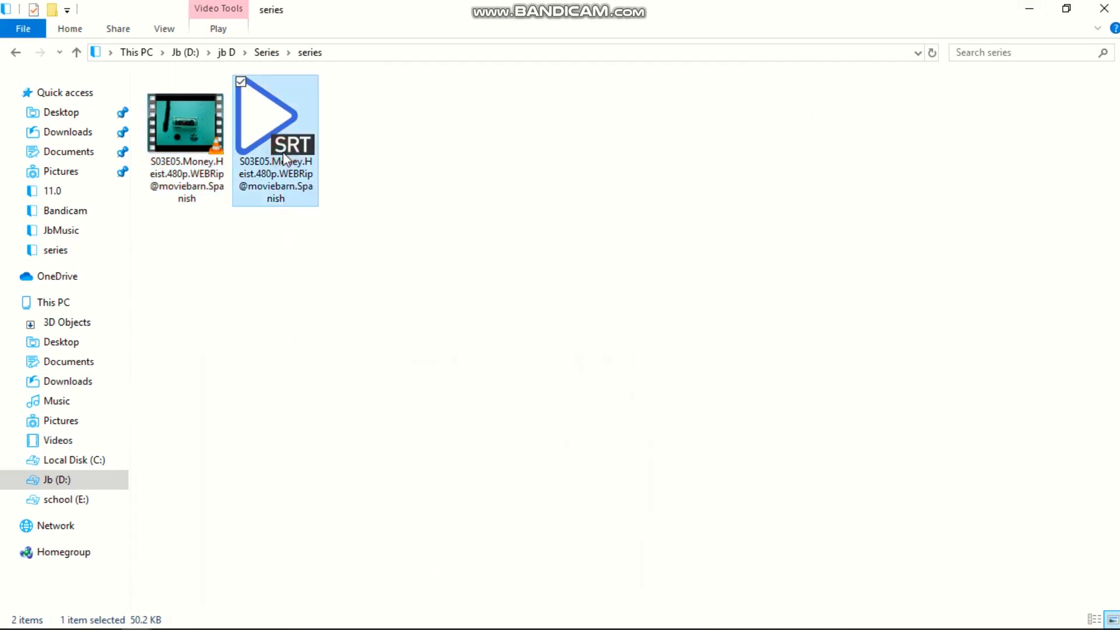
# - Reopen the episode from the series folder, skip through it to about 31:50 to check its subtitles, and pause playback
pyautogui.click(189, 148)
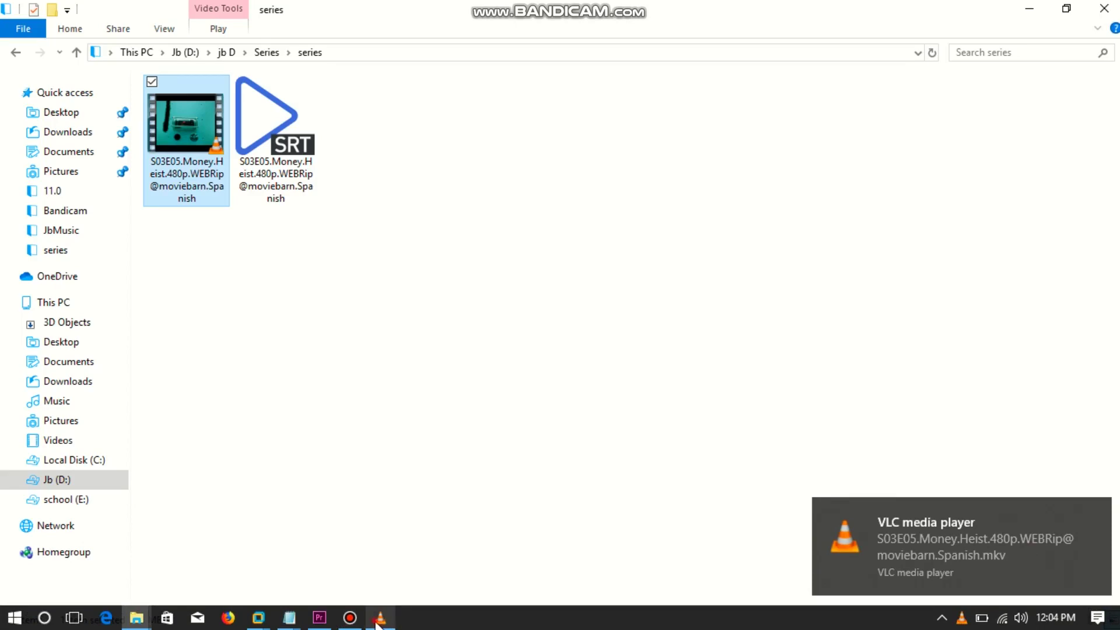
pyautogui.click(379, 619)
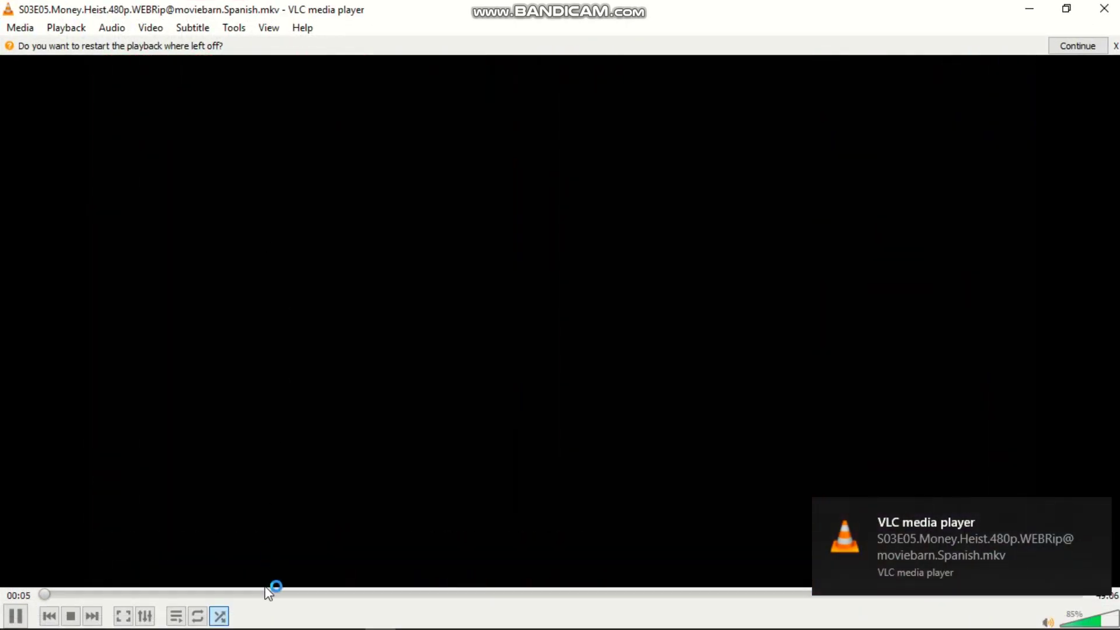
pyautogui.click(268, 594)
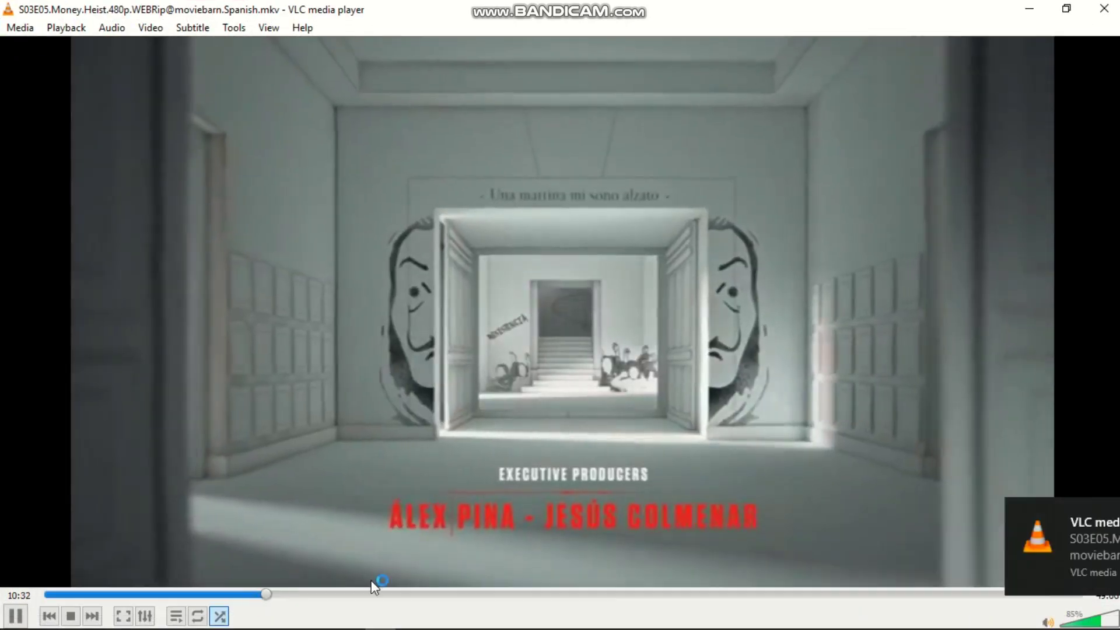
pyautogui.click(414, 595)
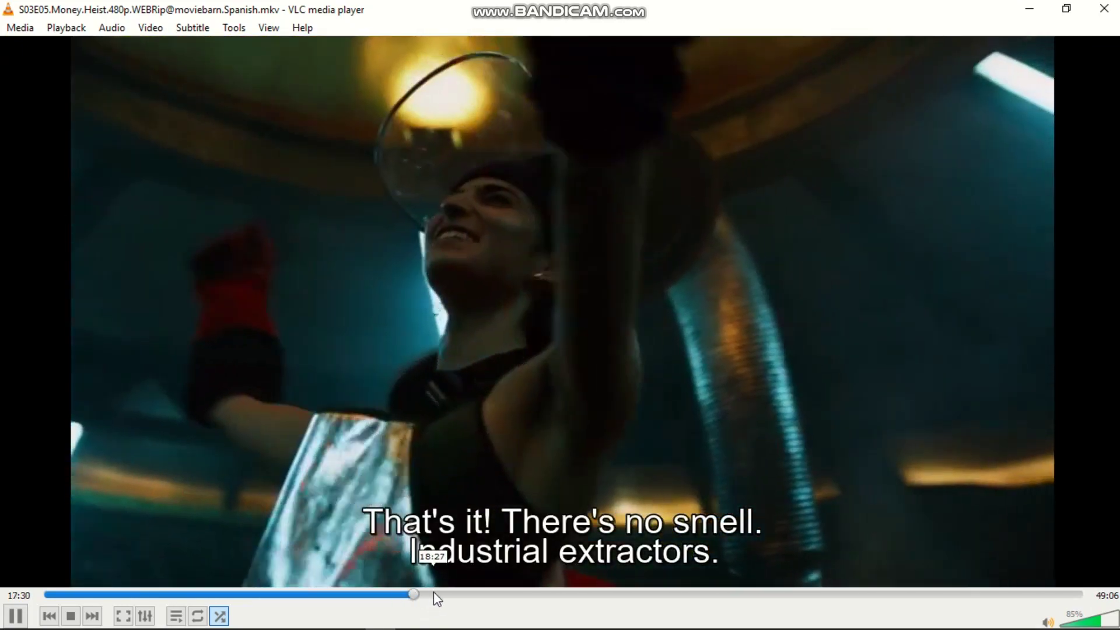
pyautogui.click(432, 594)
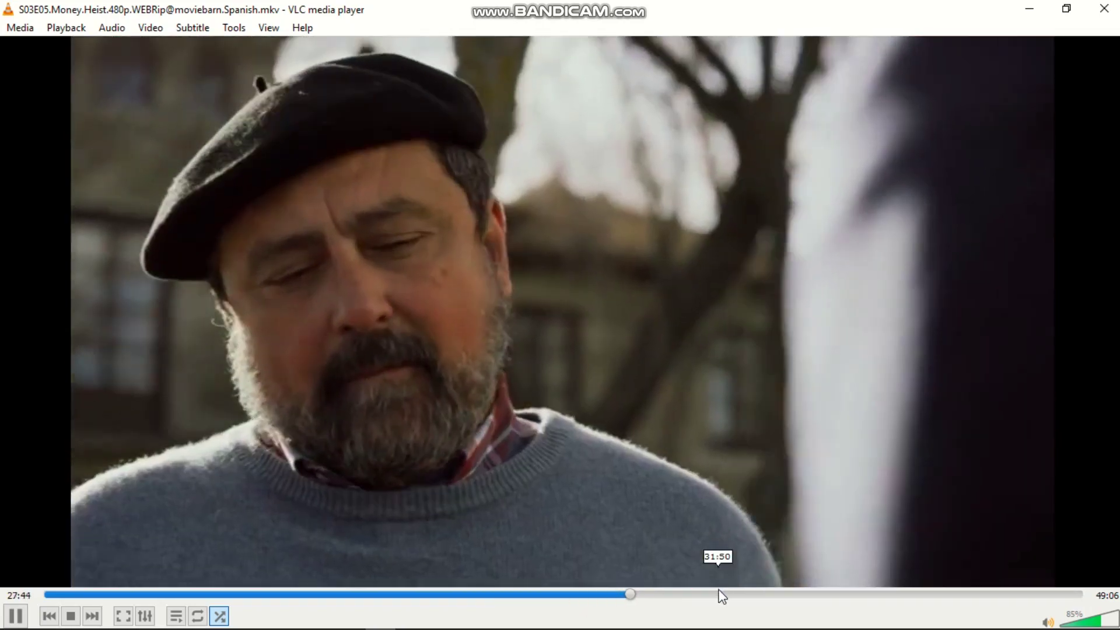
pyautogui.click(721, 595)
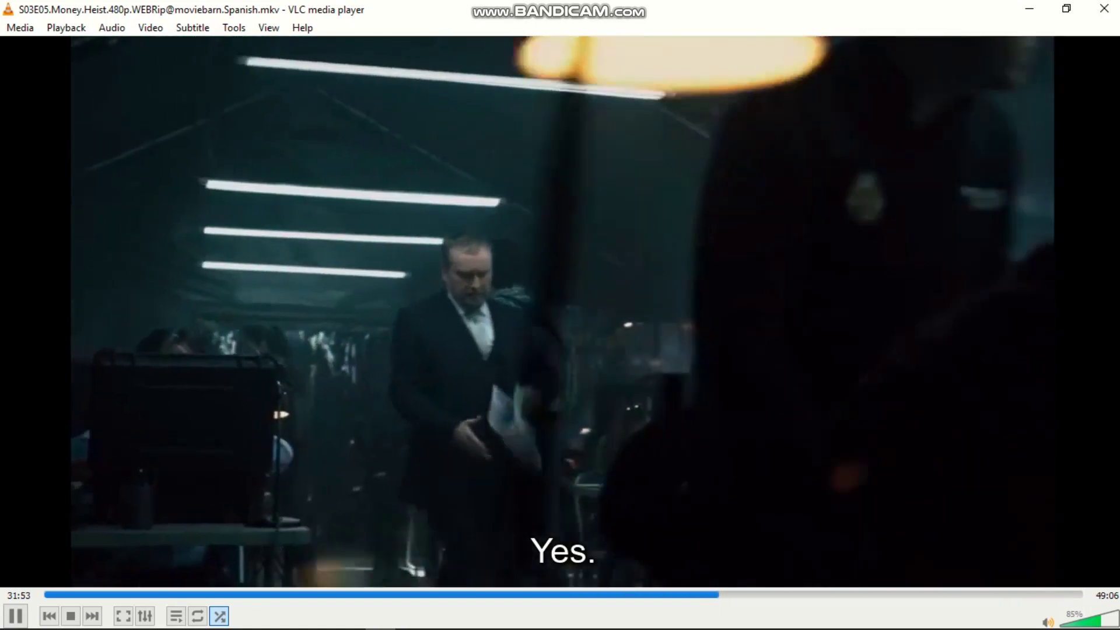
pyautogui.press('space')
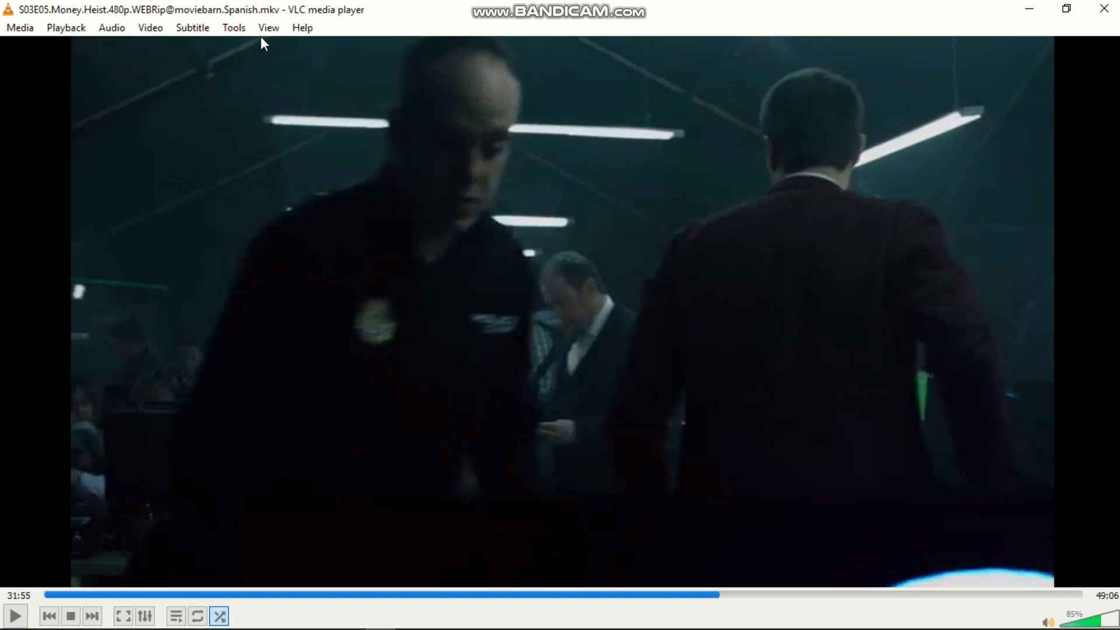
# - Start adding a subtitle file to the episode and look for it in the others folder under jb D on drive D
pyautogui.click(198, 28)
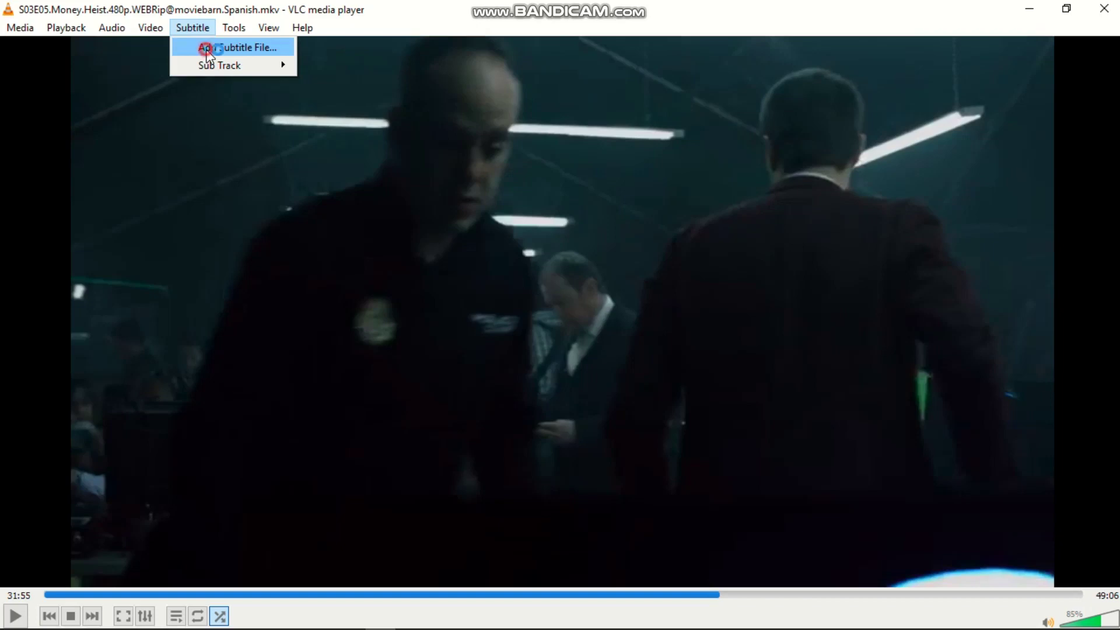
pyautogui.click(206, 49)
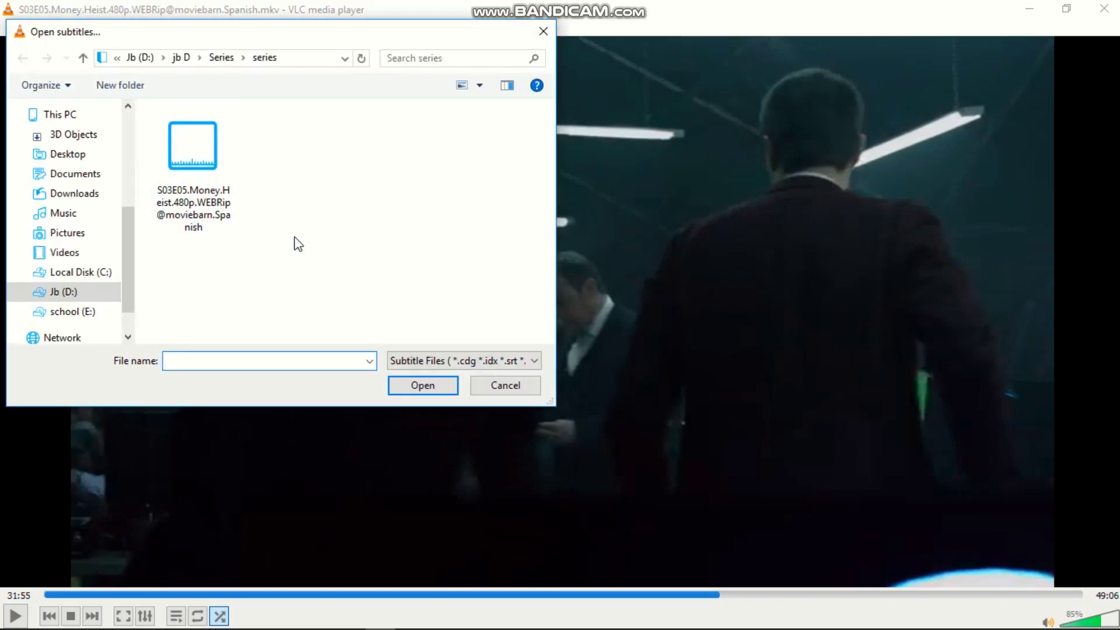
pyautogui.click(92, 290)
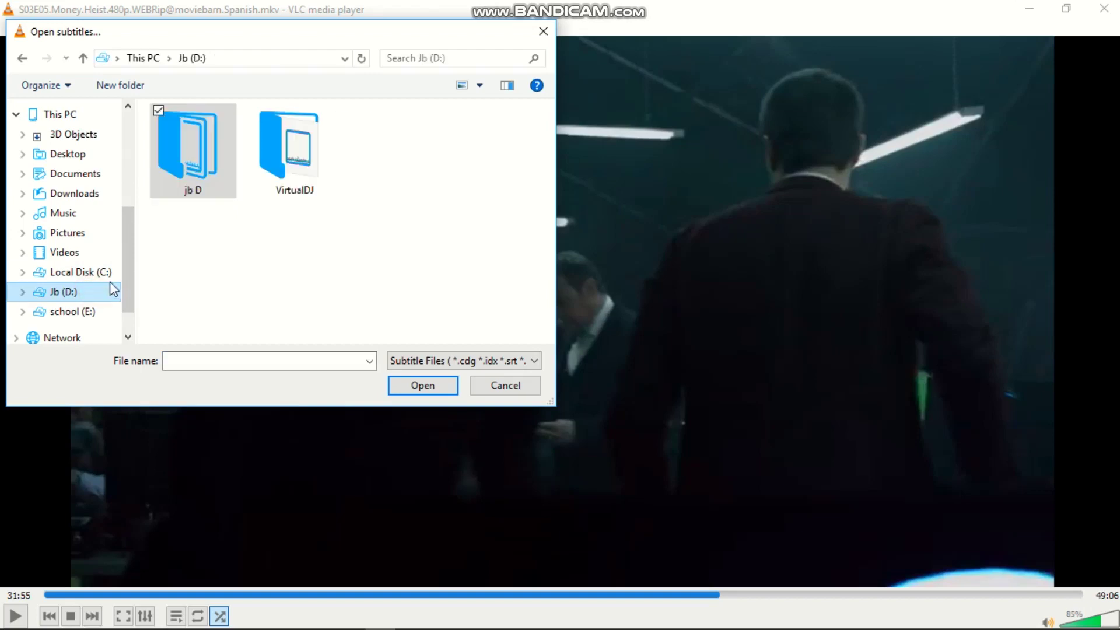
pyautogui.doubleClick(183, 160)
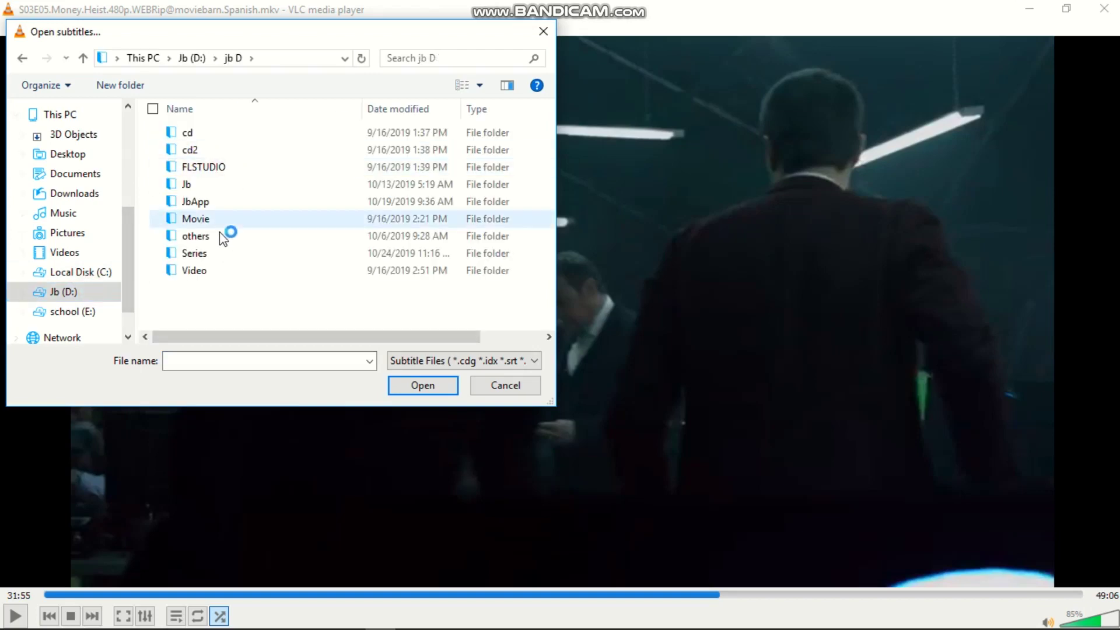
pyautogui.doubleClick(196, 235)
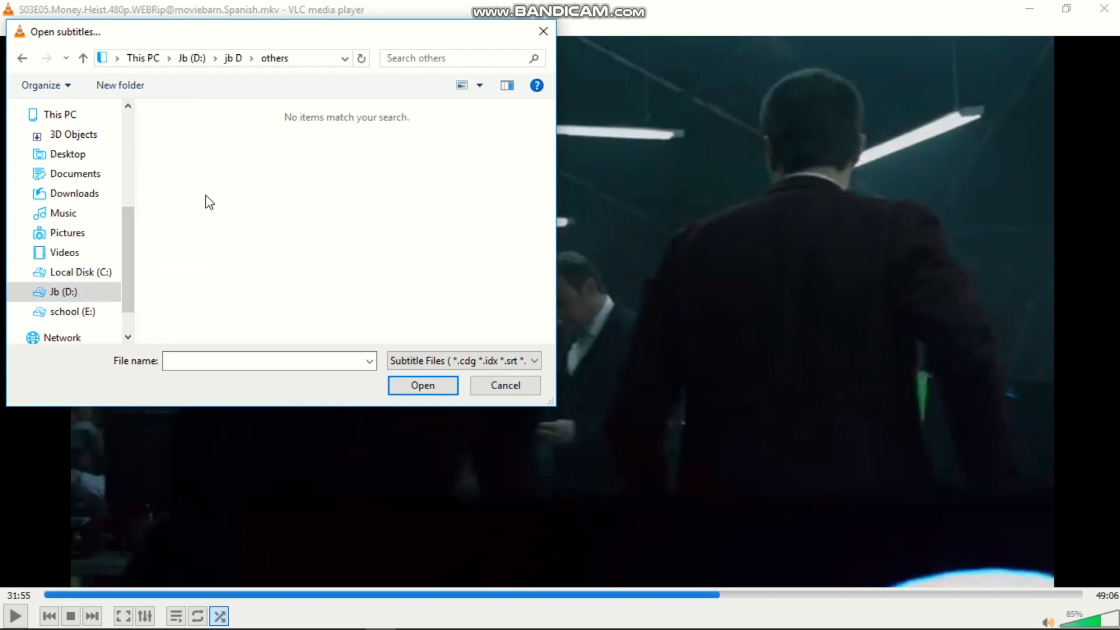
pyautogui.click(99, 294)
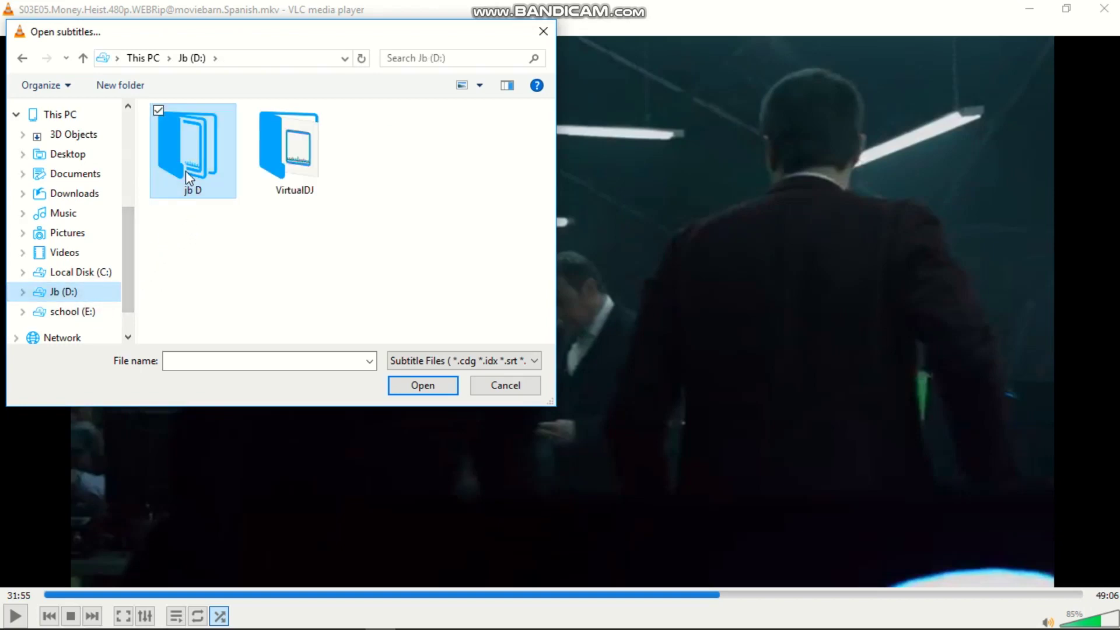
pyautogui.doubleClick(186, 170)
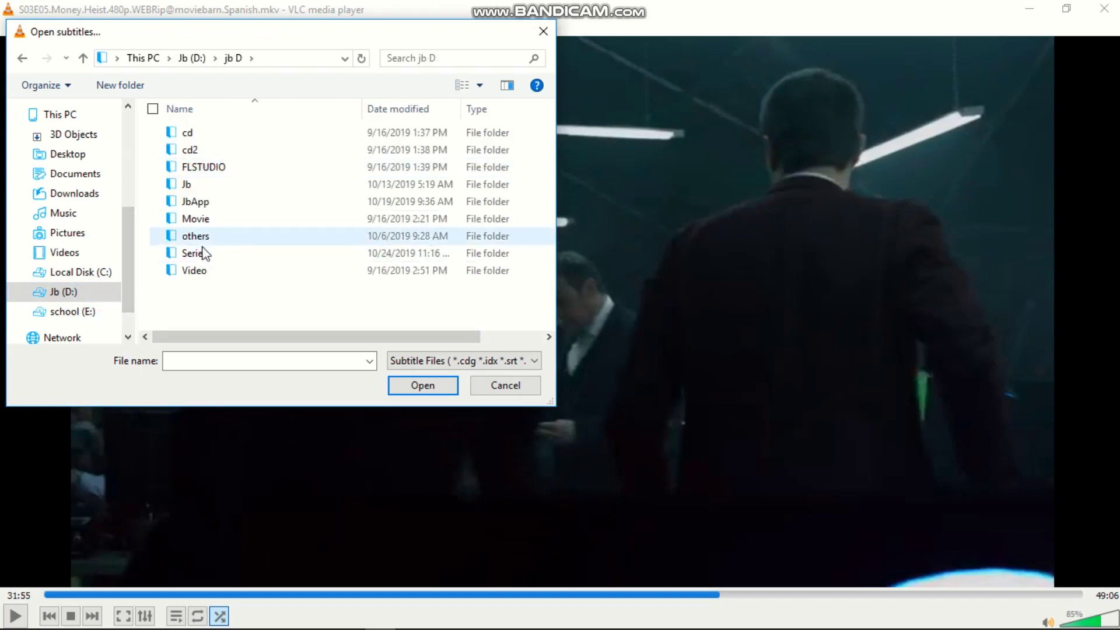
pyautogui.doubleClick(199, 253)
pyautogui.click(213, 203)
pyautogui.doubleClick(214, 203)
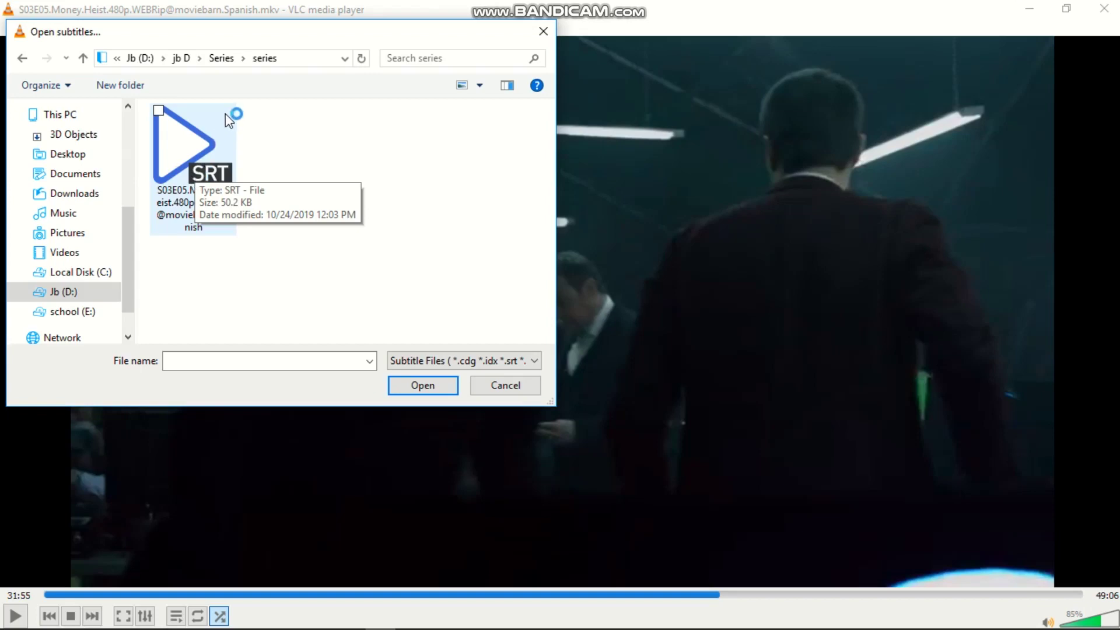
pyautogui.click(194, 193)
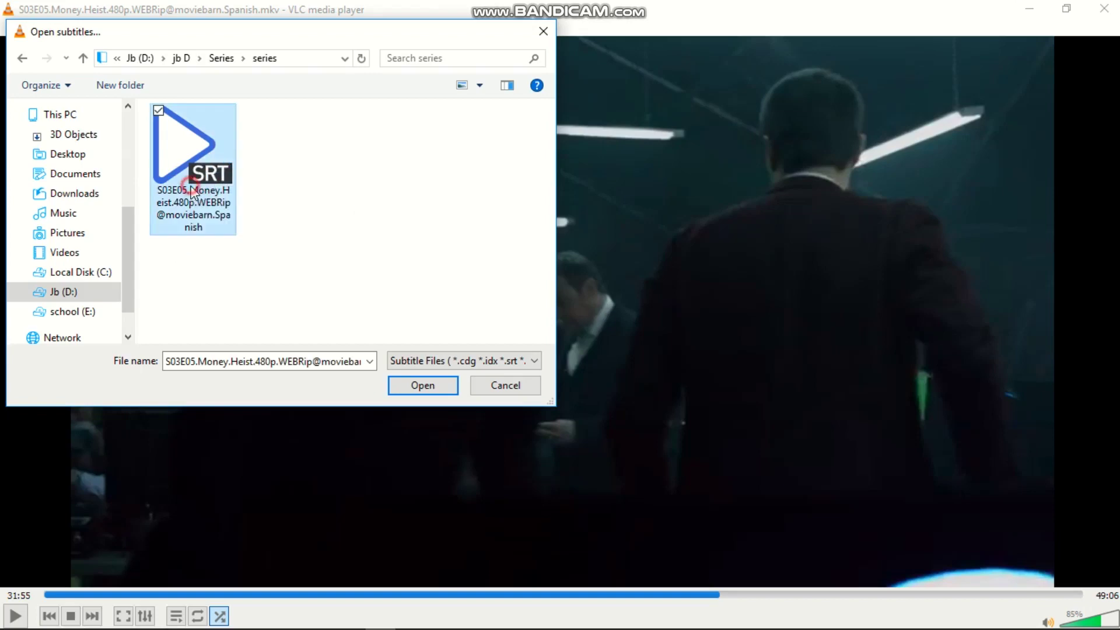
pyautogui.click(421, 386)
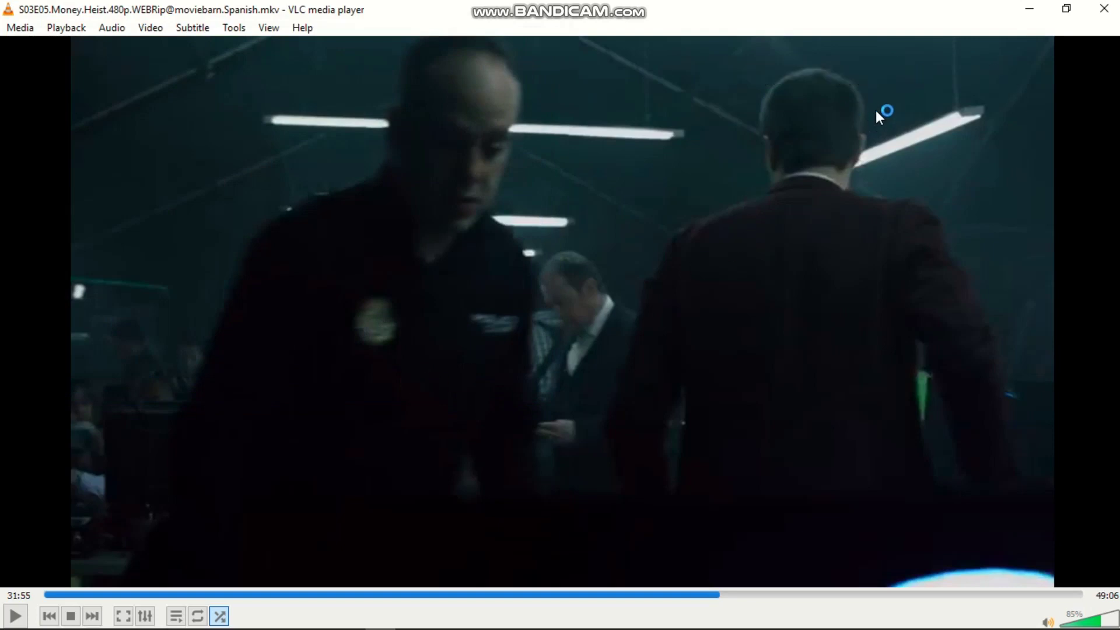
# - Resume the episode to check the added subtitles in playback, and pause it at about 32:03
pyautogui.press('space')
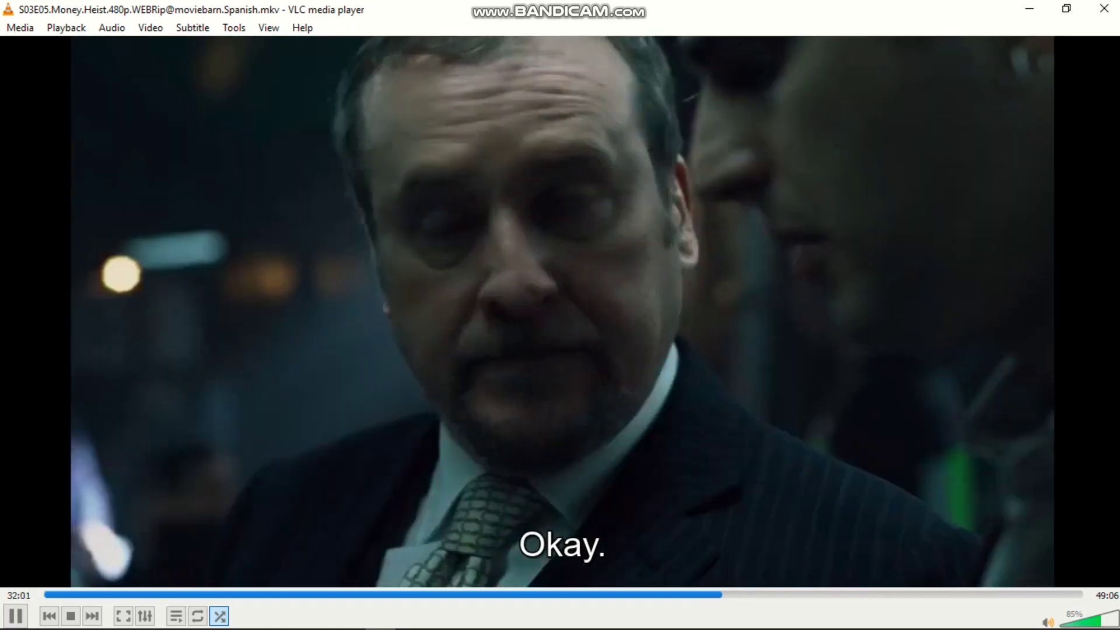
pyautogui.press('space')
pyautogui.press('space')
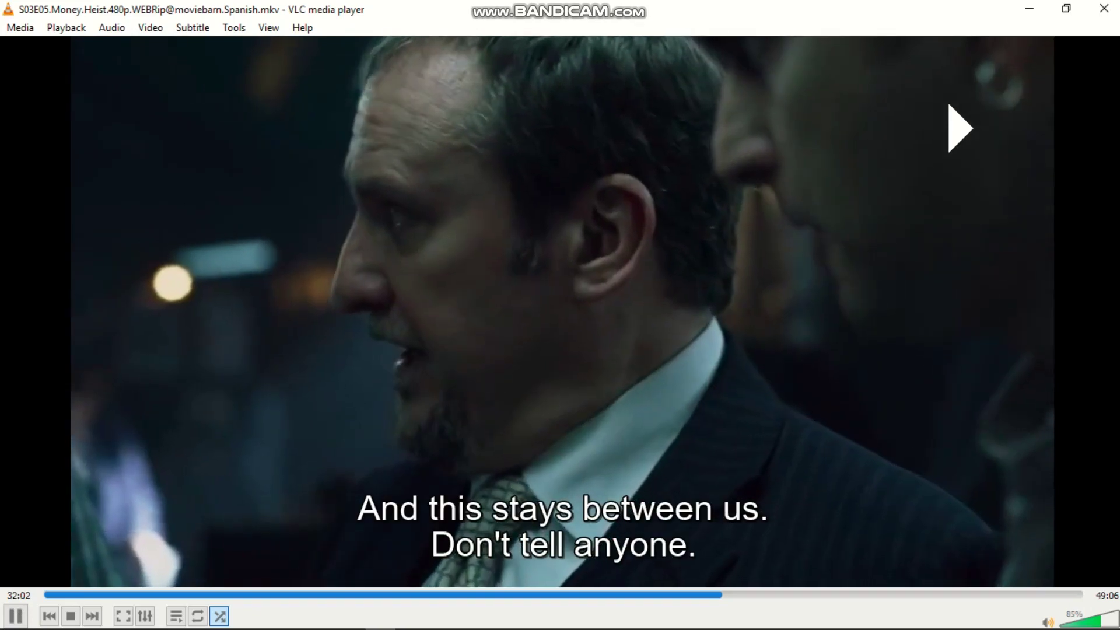
pyautogui.press('space')
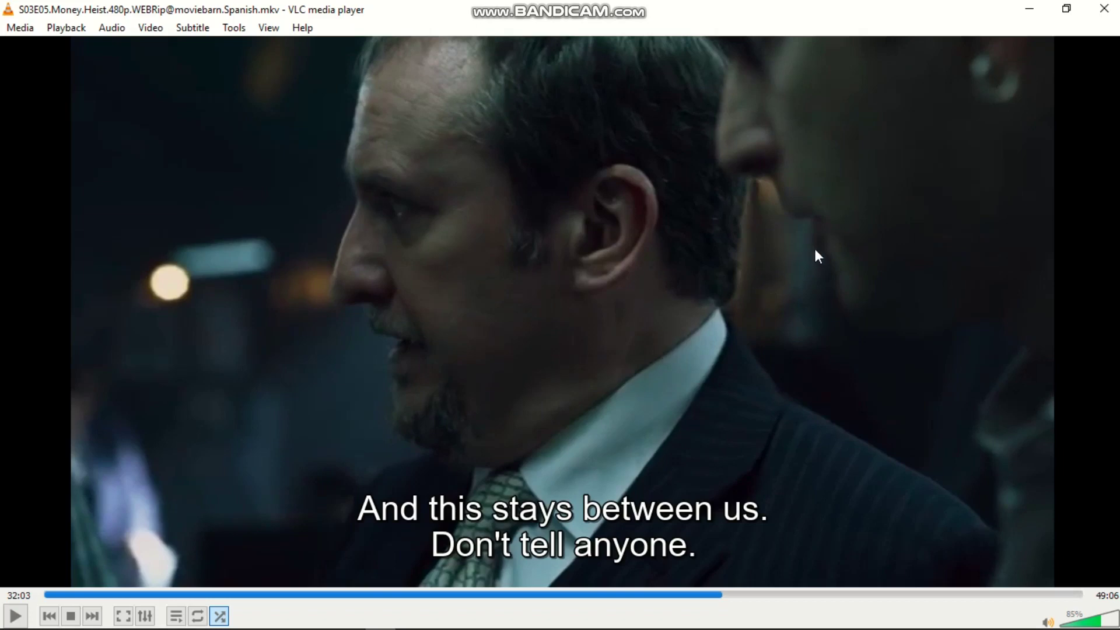
# - Minimize the open windows to the desktop, view the Notepad note about downloading subtitles with VLC, and minimize it too
pyautogui.click(1029, 13)
pyautogui.click(1030, 9)
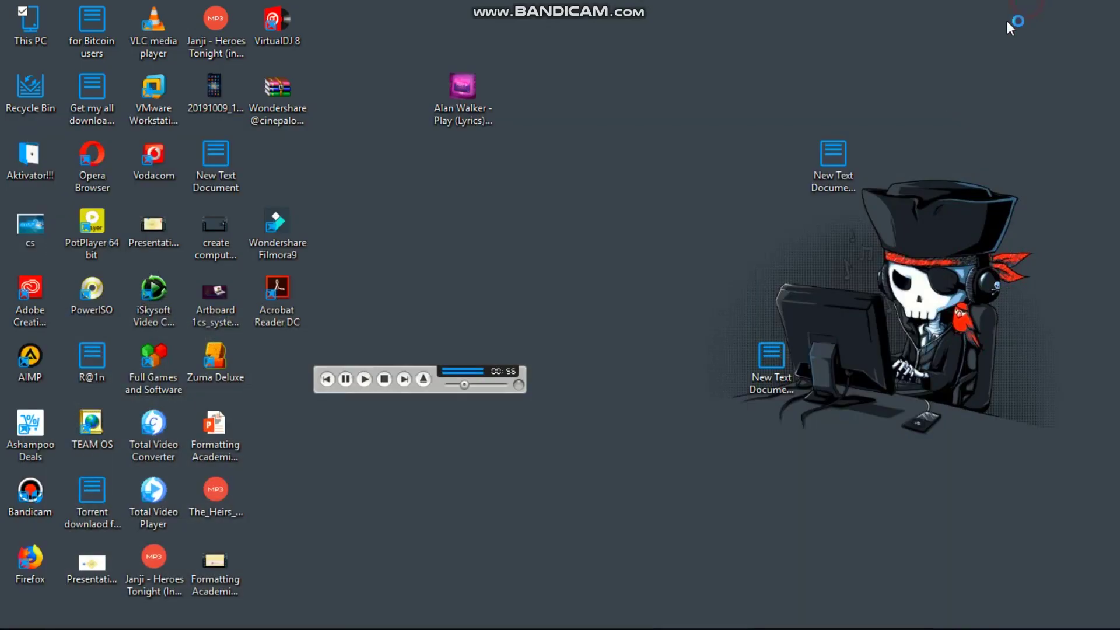
pyautogui.moveTo(290, 617)
pyautogui.click(250, 561)
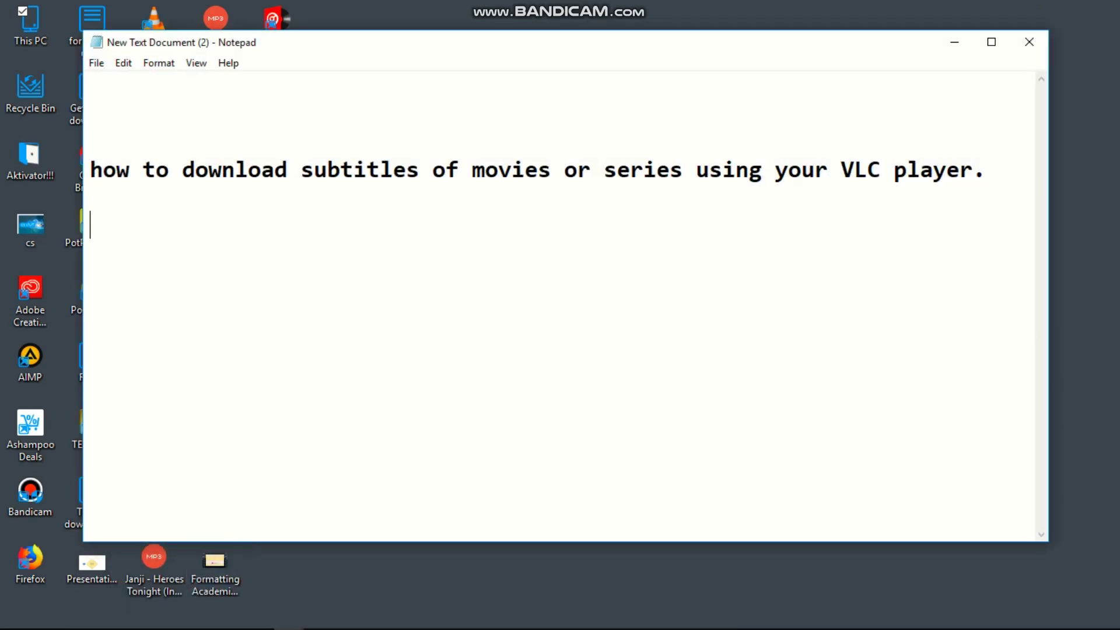
pyautogui.click(954, 46)
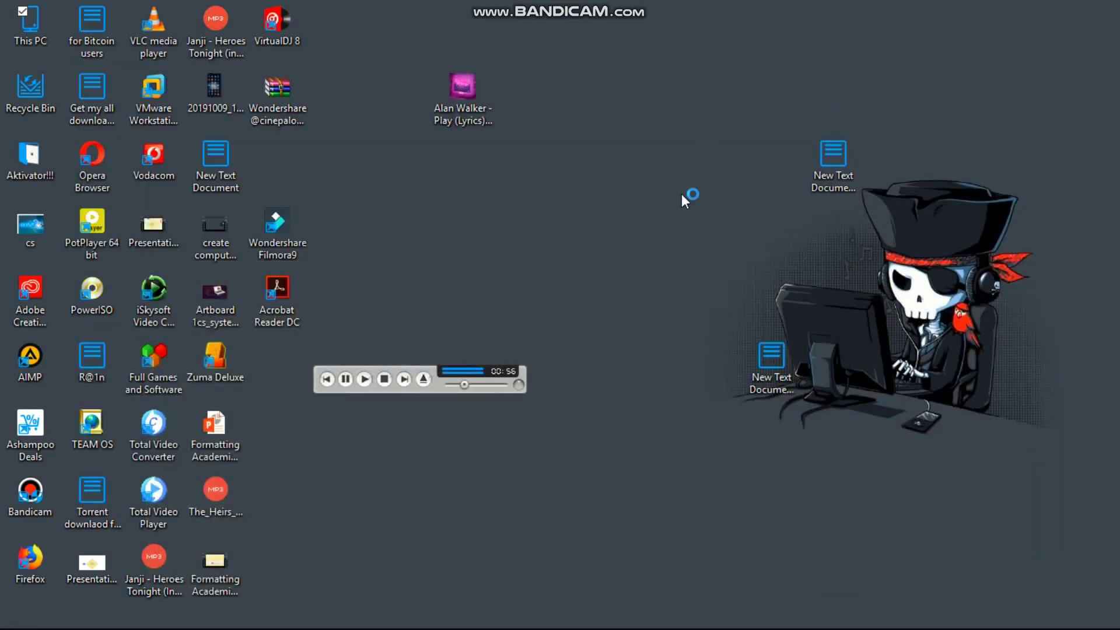